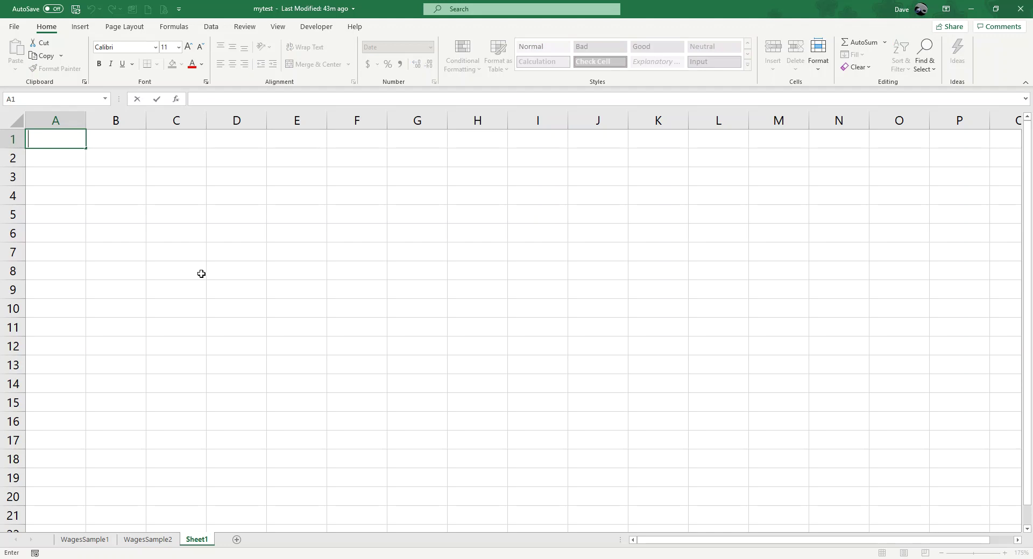
Step: Enter 1 in the date-formatted cell A1 and reselect the cell
click(59, 131)
text(1)
key(Return)
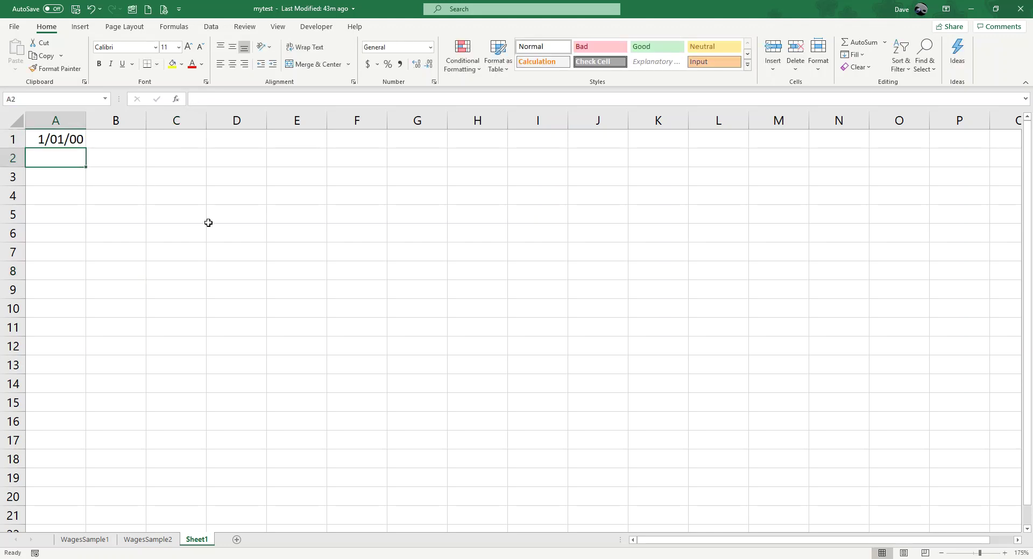
click(72, 140)
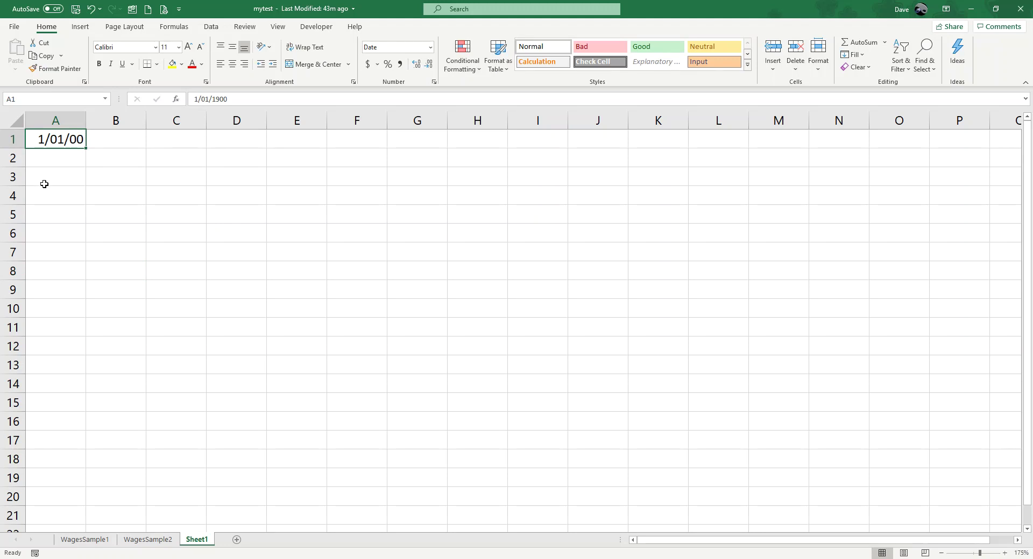
Step: Replace the contents of cell A1 with 2 and reselect the cell
click(215, 157)
click(70, 139)
text(2)
key(Return)
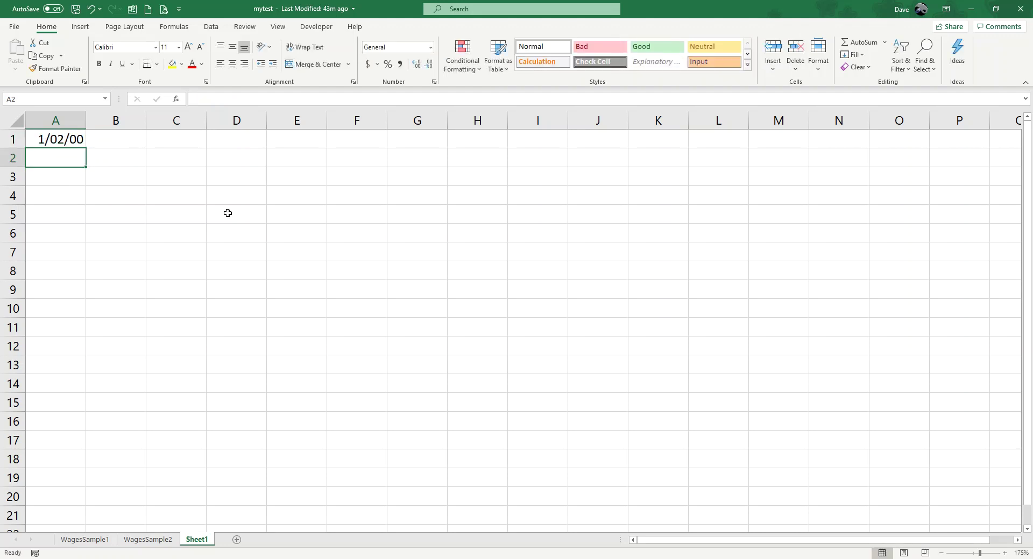
click(51, 141)
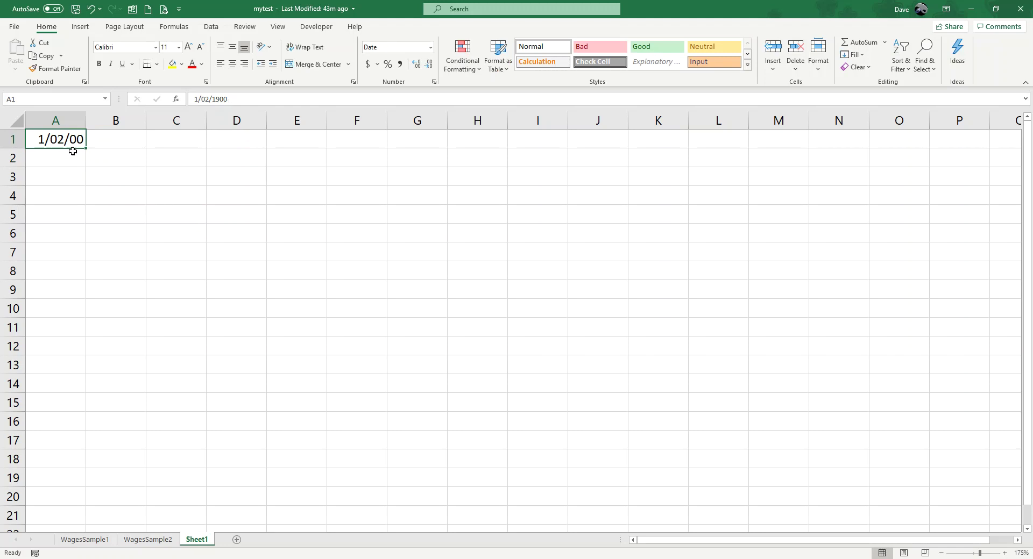
Step: Enter 1.25 in cell A1 and change the cell's number format to General
text(1.)
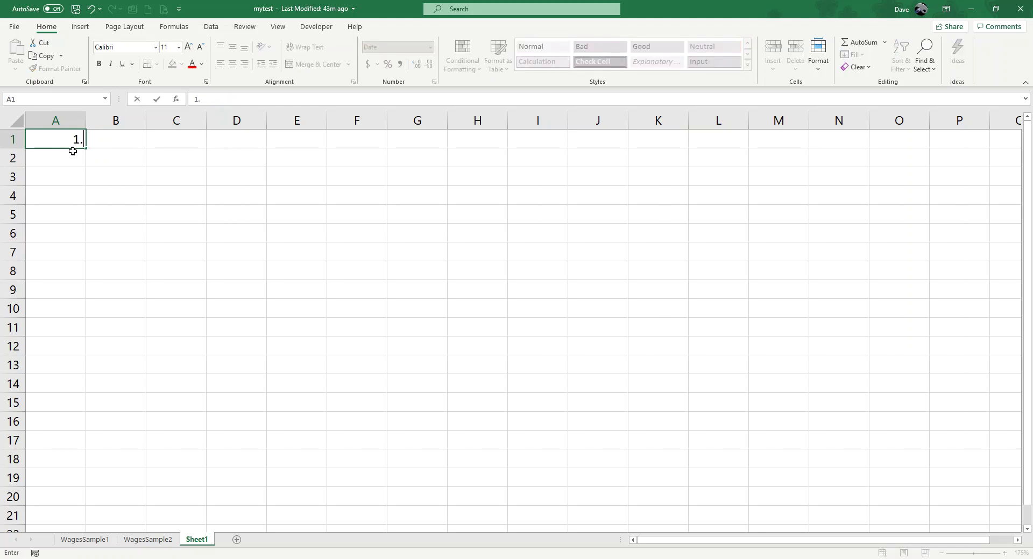
text(25)
key(Return)
click(69, 139)
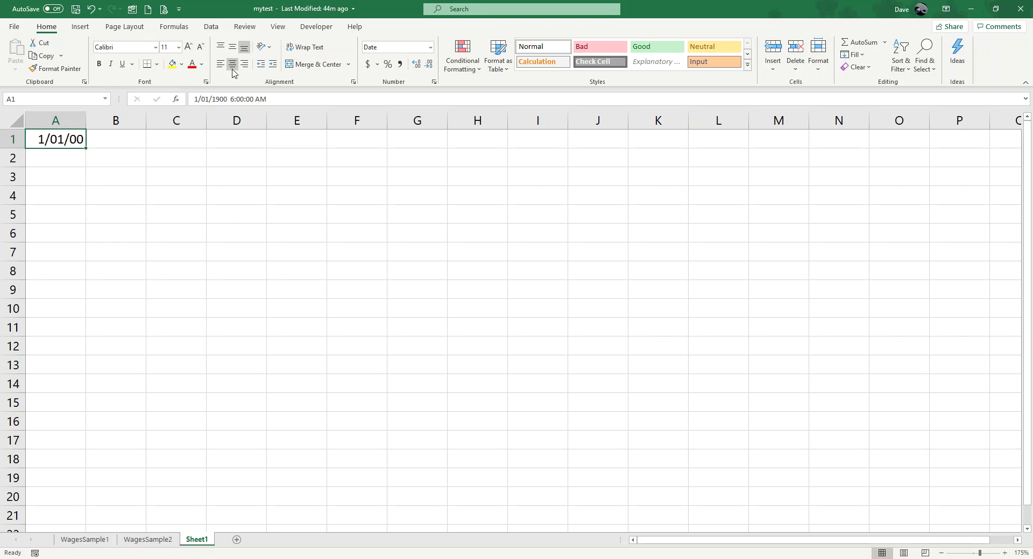
click(431, 48)
click(419, 67)
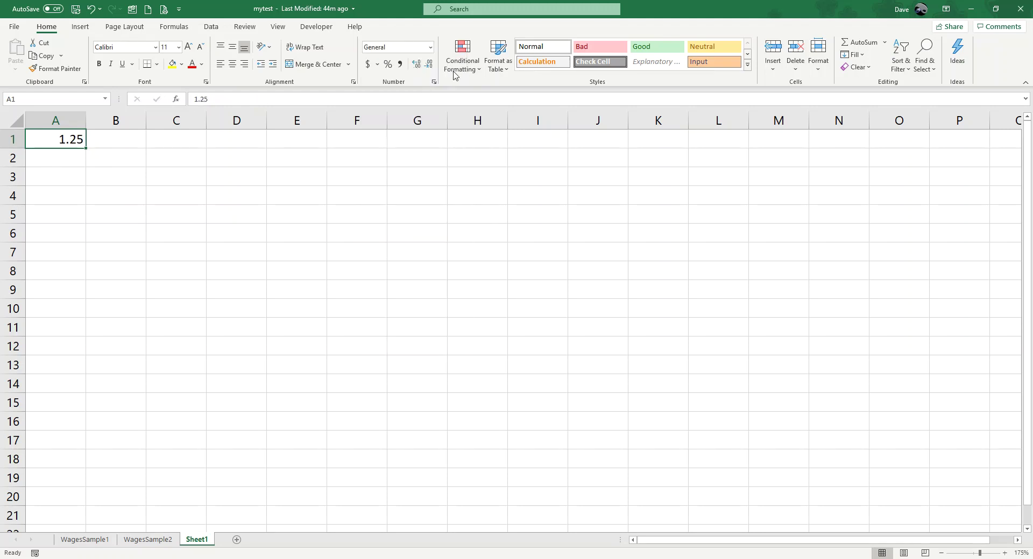
Step: Apply the custom number format m/dd/yy h:mm to cell A1
click(430, 47)
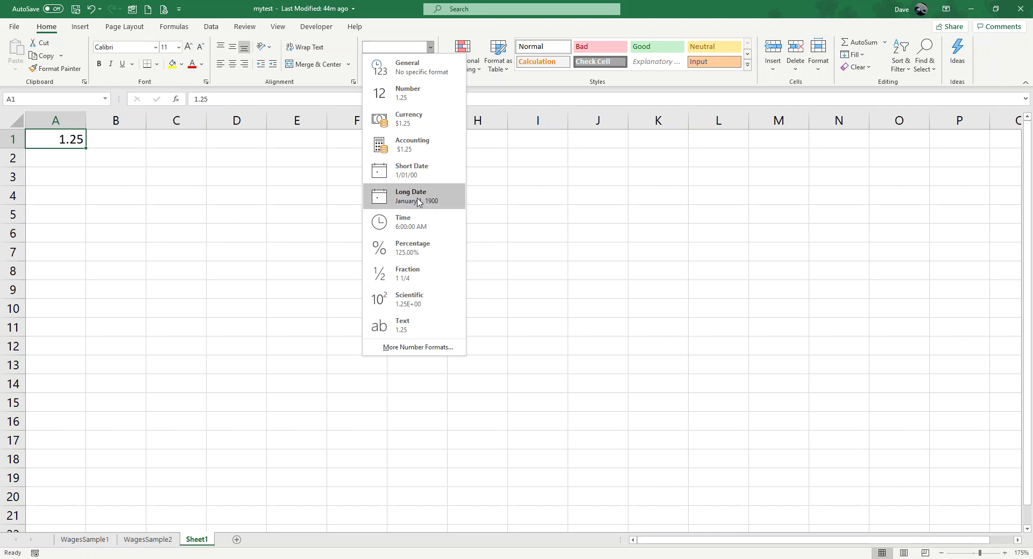
click(420, 348)
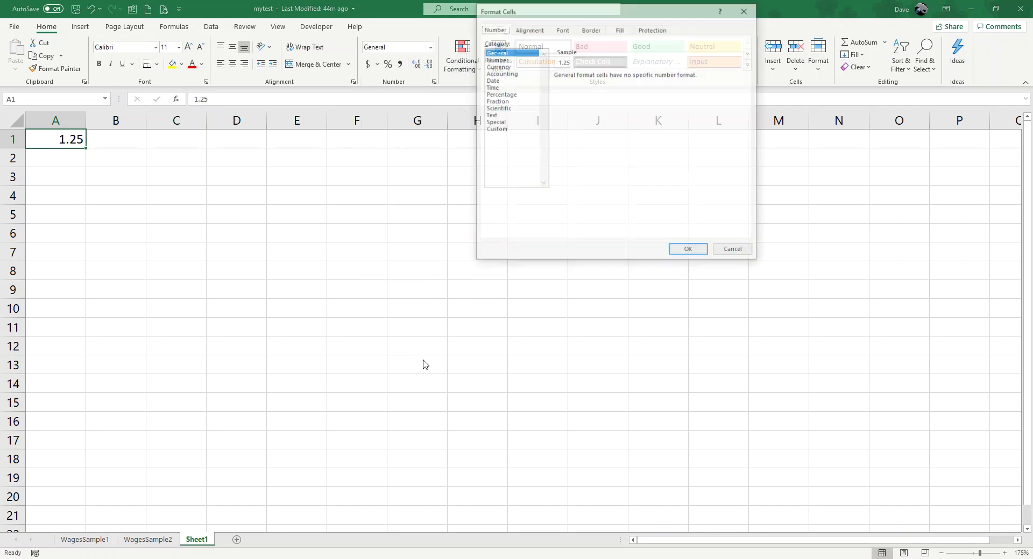
click(497, 129)
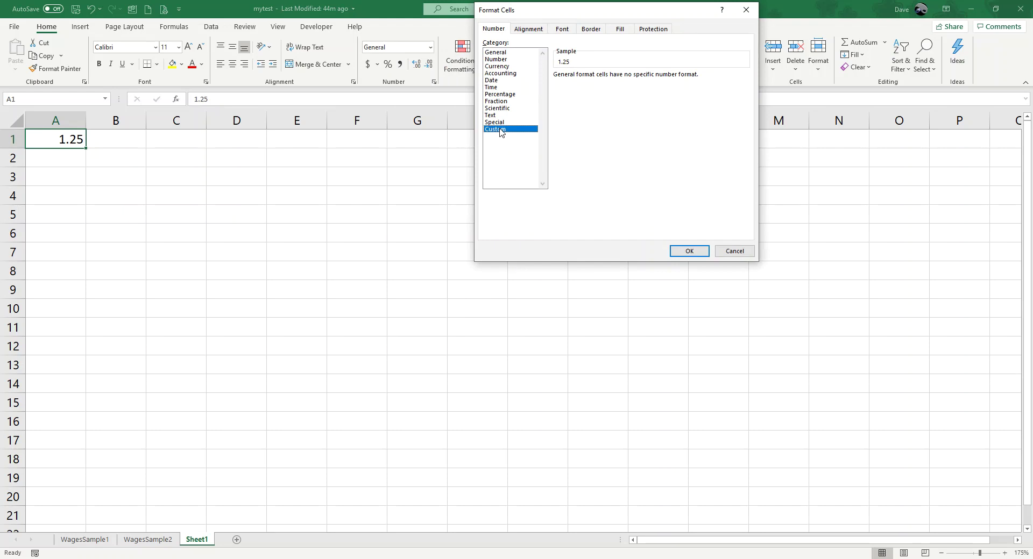
click(746, 151)
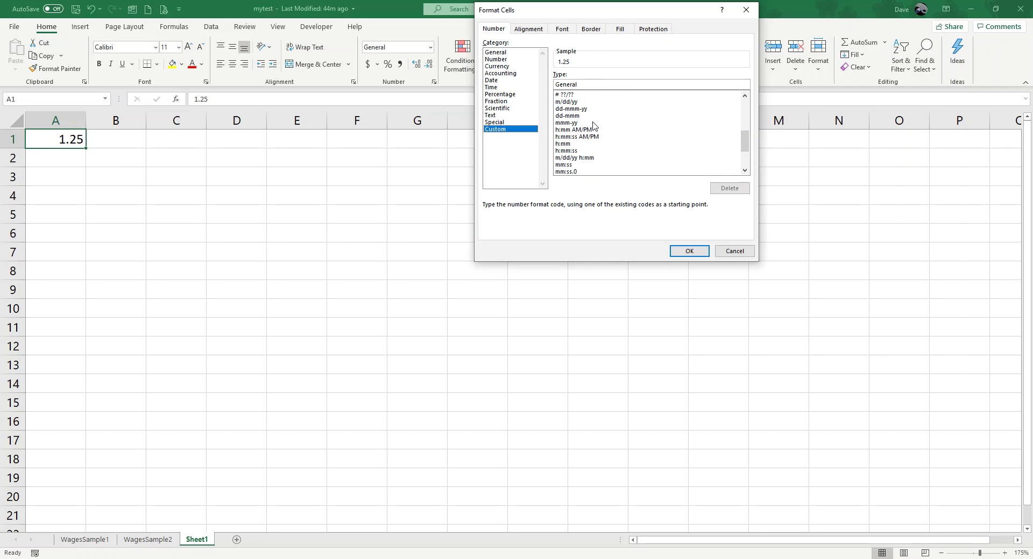
click(587, 158)
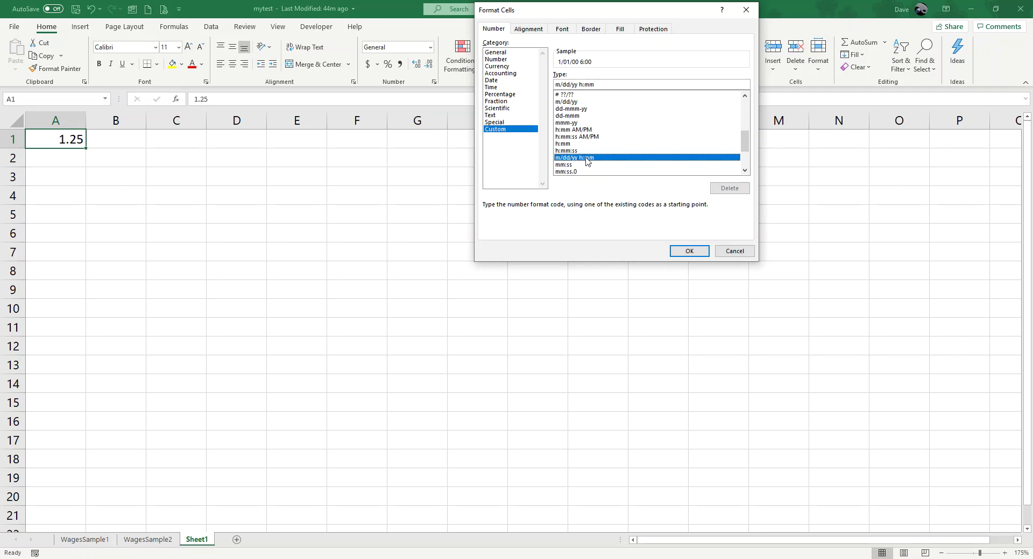
click(689, 251)
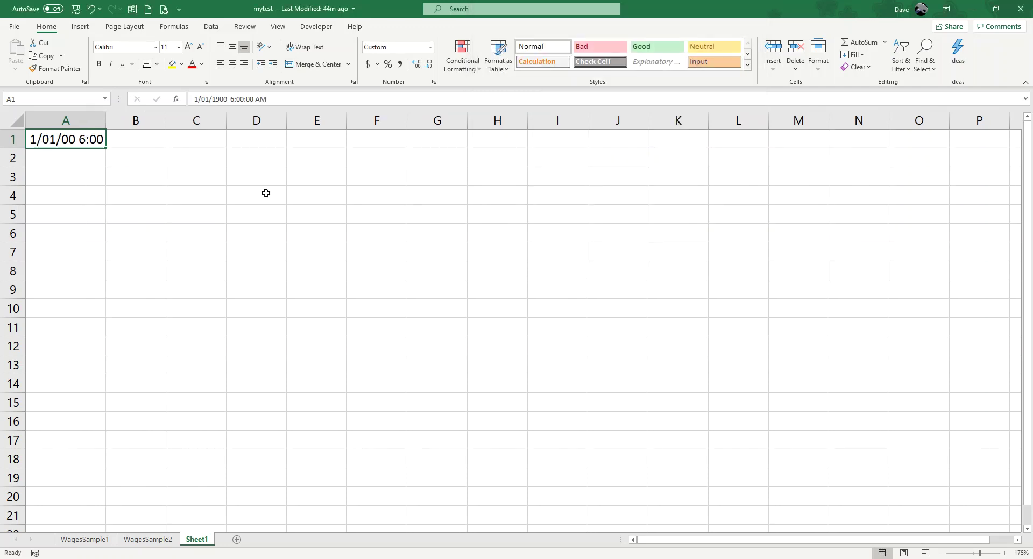
Step: Replace the contents of cell A1 with 365
click(69, 178)
double_click(78, 139)
click(135, 272)
click(94, 138)
text(365)
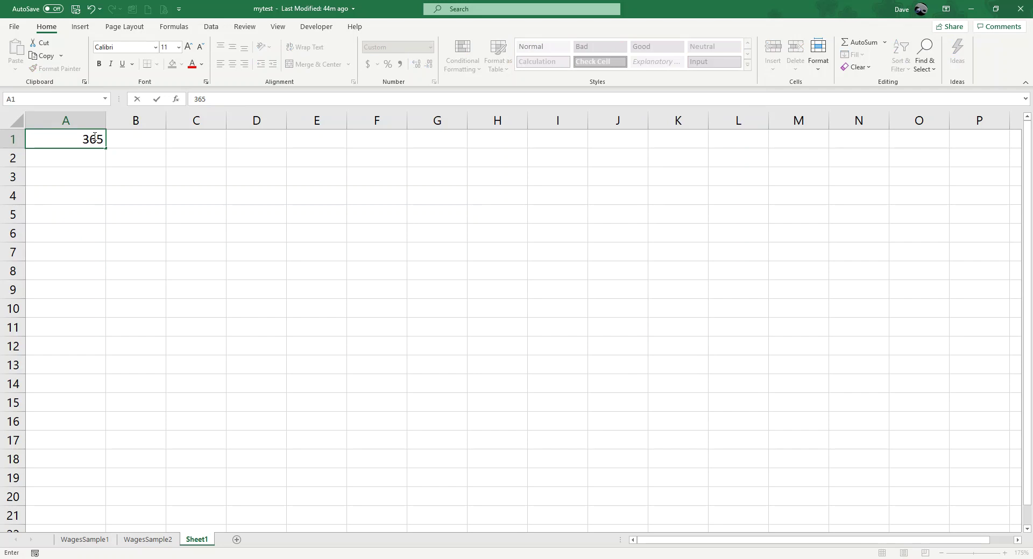
key(Return)
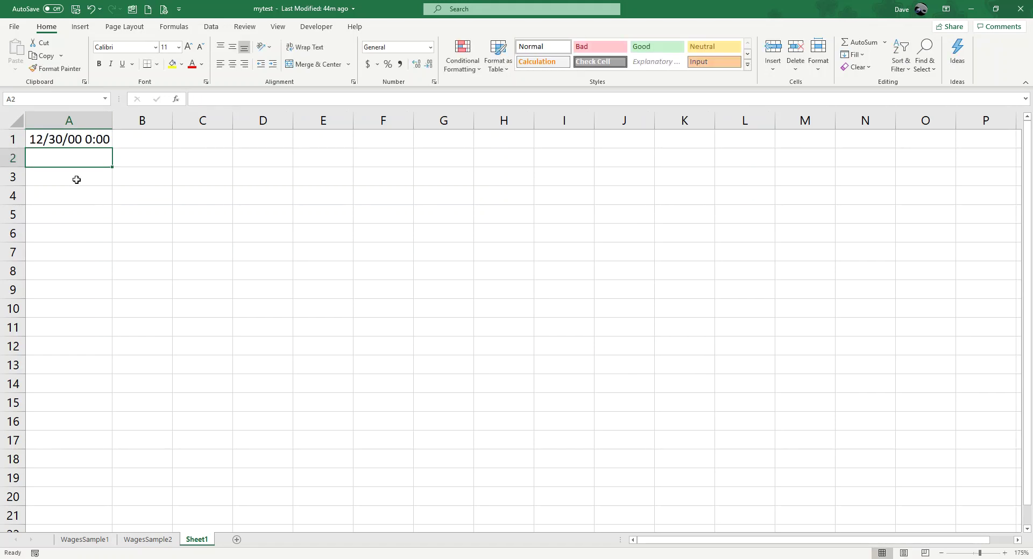
double_click(83, 135)
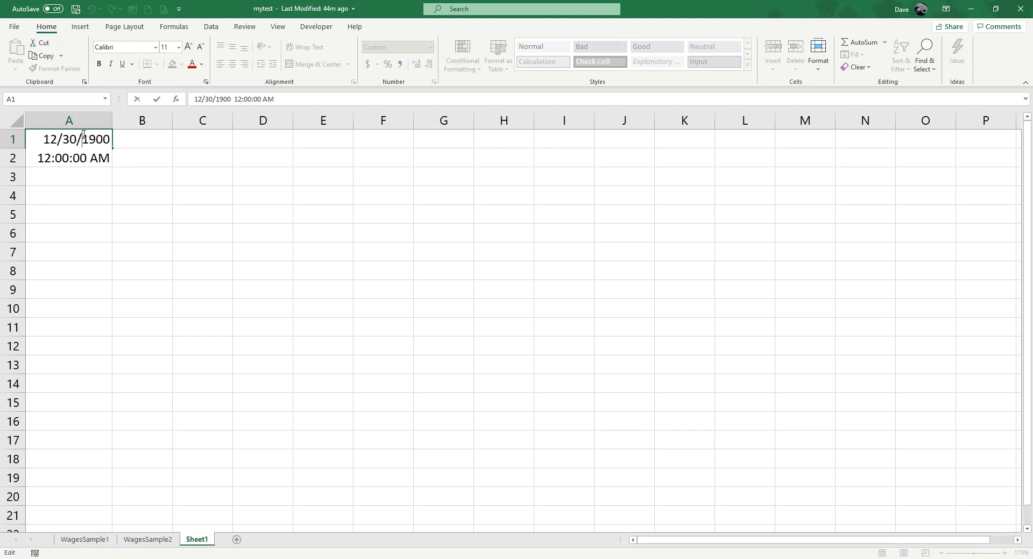
text(366366)
key(Return)
key(Return)
key(Return)
key(Return)
key(Return)
key(Return)
key(Return)
key(Up)
key(Up)
key(Up)
key(Up)
key(Up)
key(Up)
key(Up)
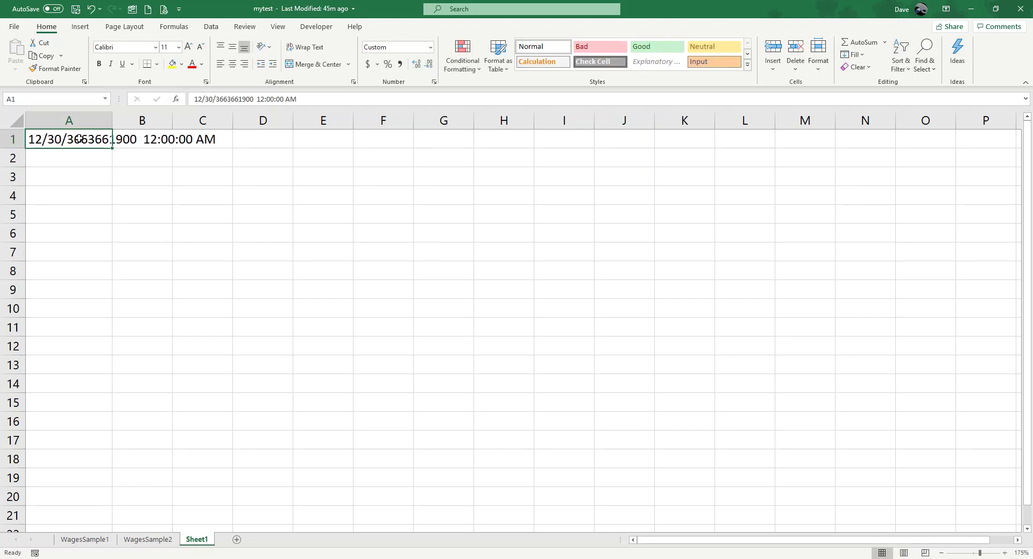
Step: Overwrite the contents of cell A1 with 366
text(366)
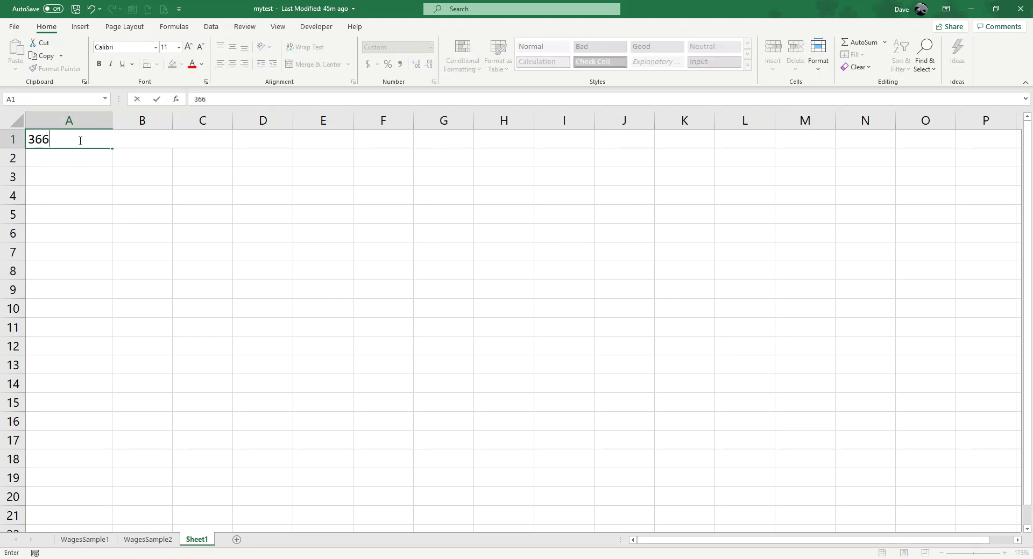
key(Return)
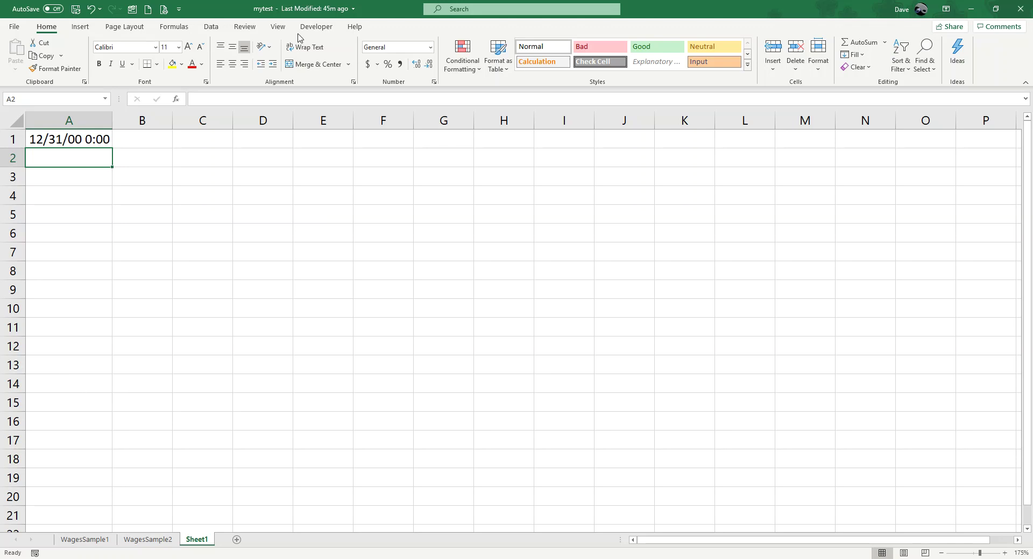
click(73, 192)
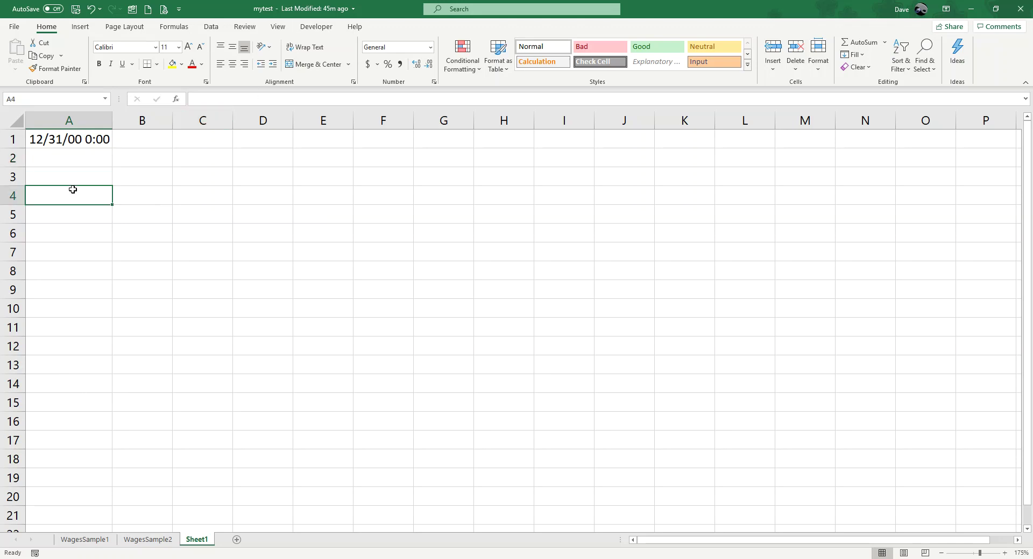
Step: Enter 40000 in cell A1 and reselect the cell
click(82, 140)
text(40000)
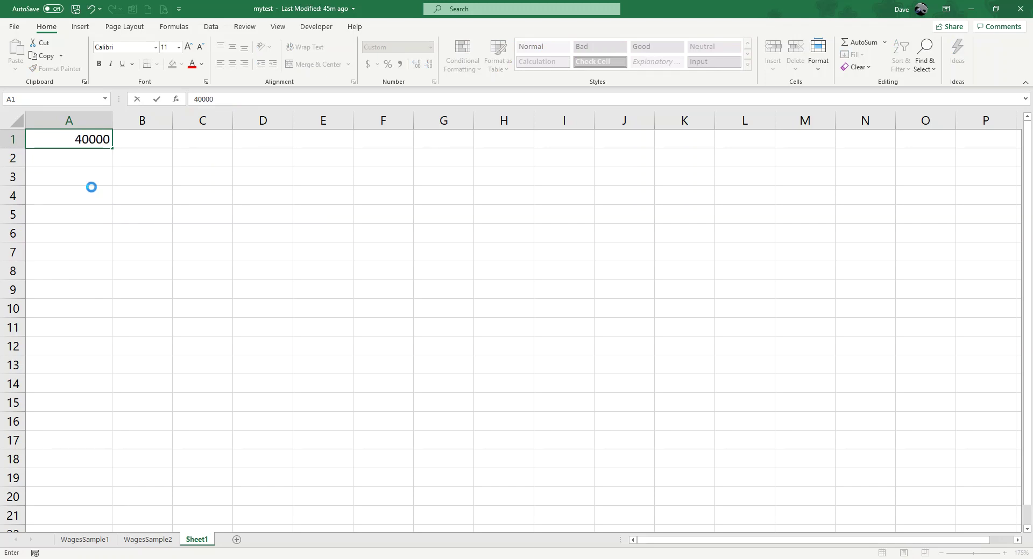
key(Return)
click(77, 139)
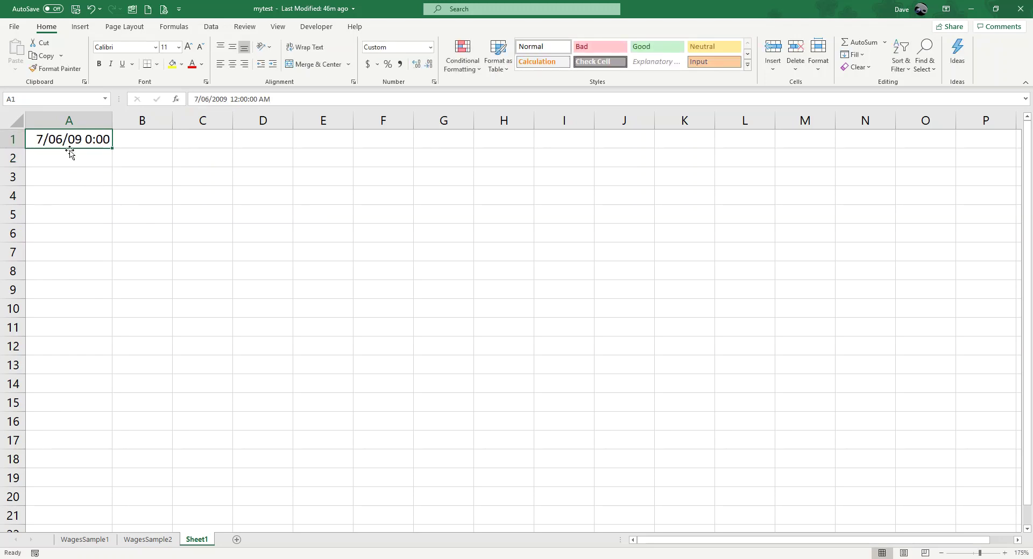
Step: Change the custom number format of cell A1 to mmmm/dd/yy h:mm so the month is spelled out
right_click(70, 141)
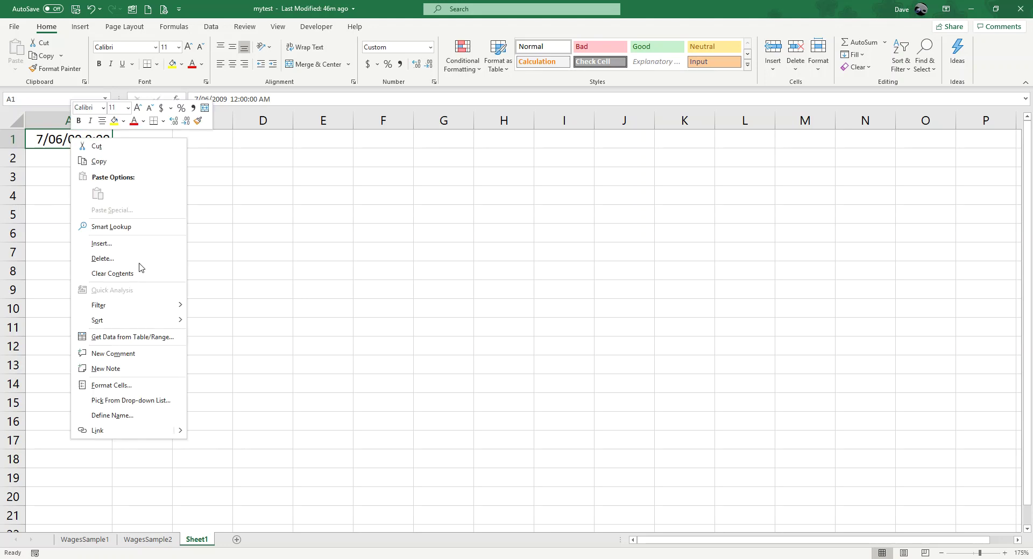
click(127, 385)
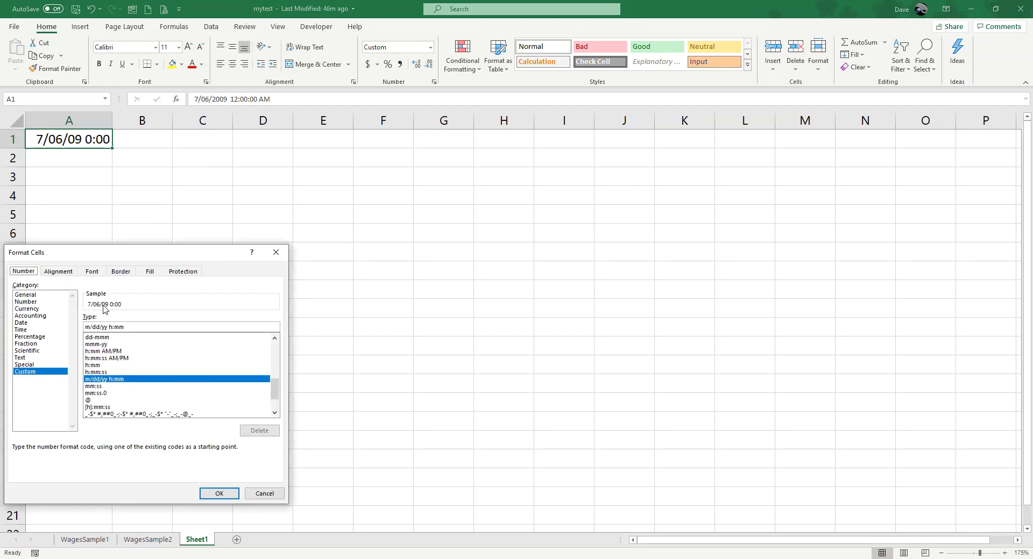
click(90, 326)
text(m)
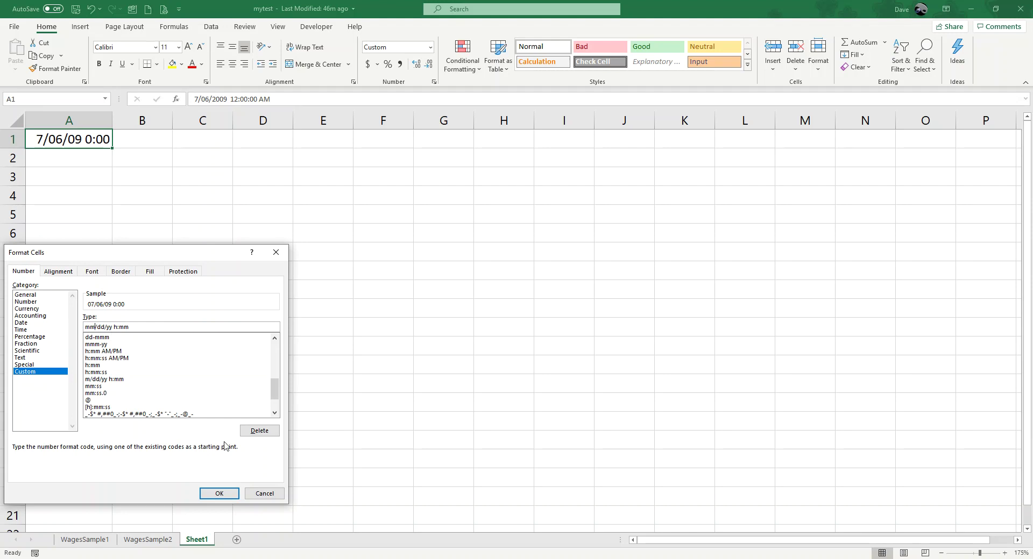
text(mm)
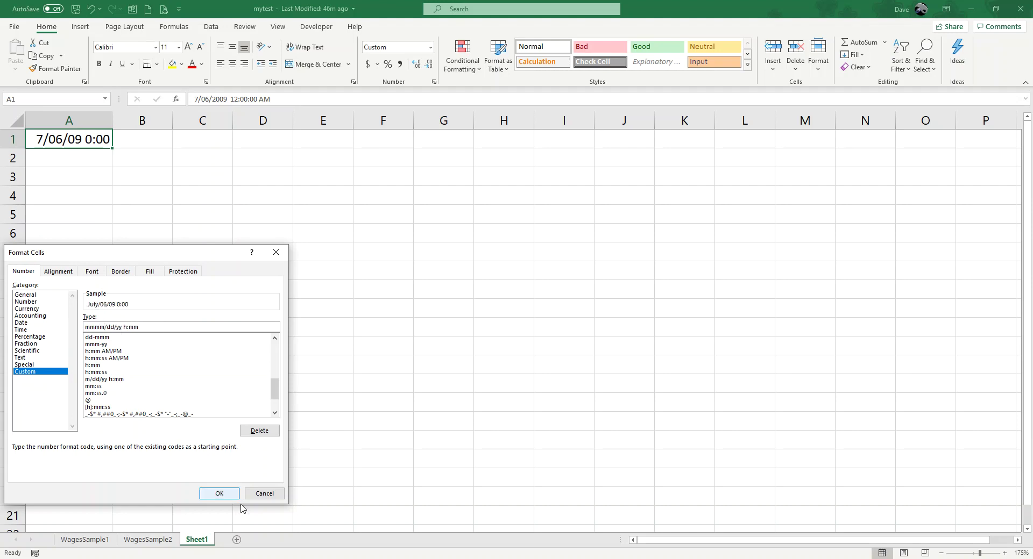
click(220, 493)
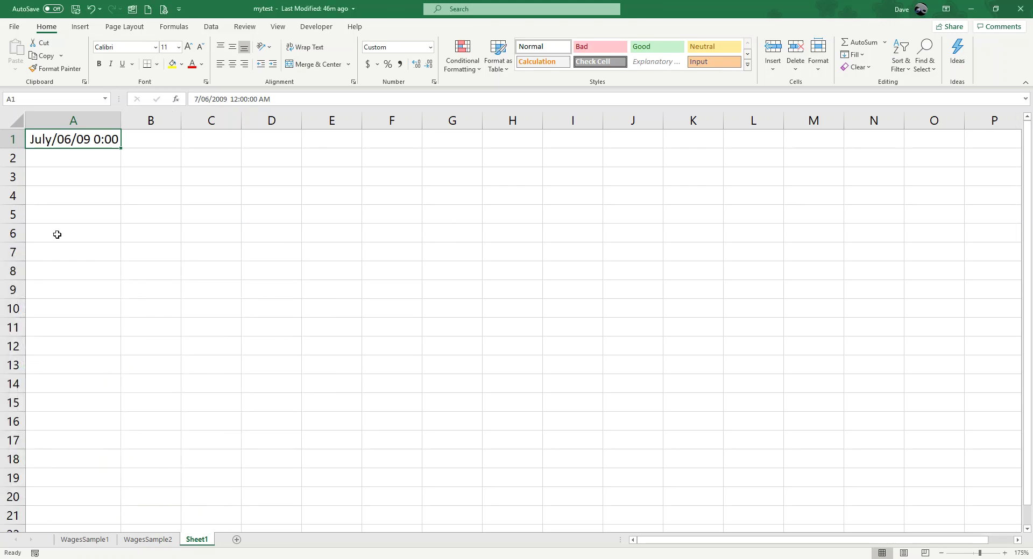
Step: Enter 45000 in cell A1 and reselect the cell
drag(88, 229, 86, 203)
click(88, 141)
click(87, 218)
click(89, 139)
text(4500)
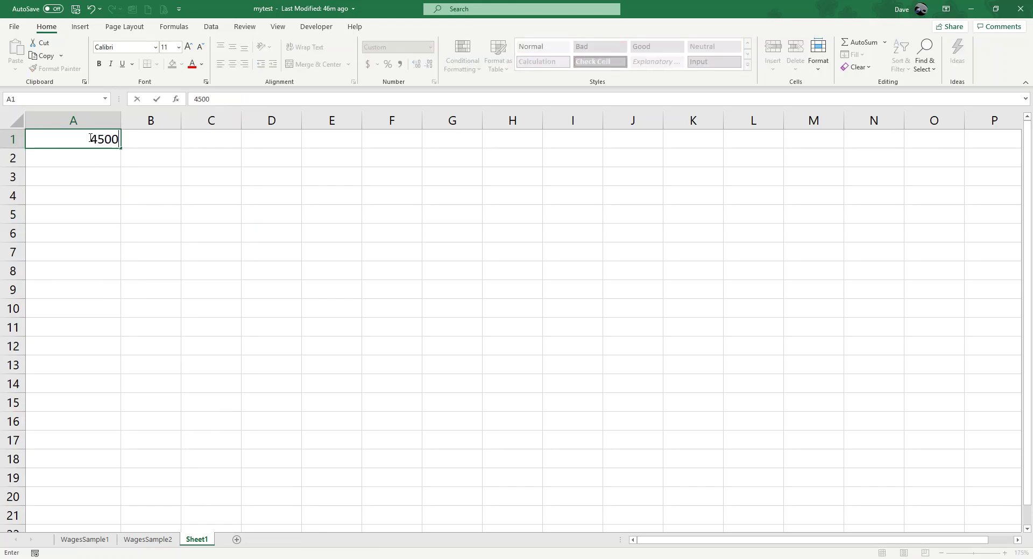
text(0)
key(Return)
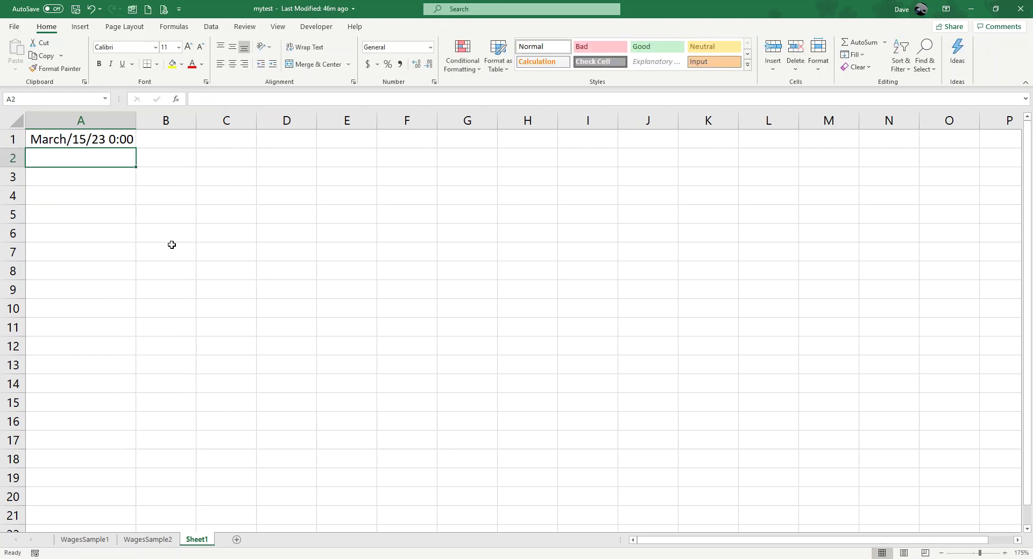
click(50, 138)
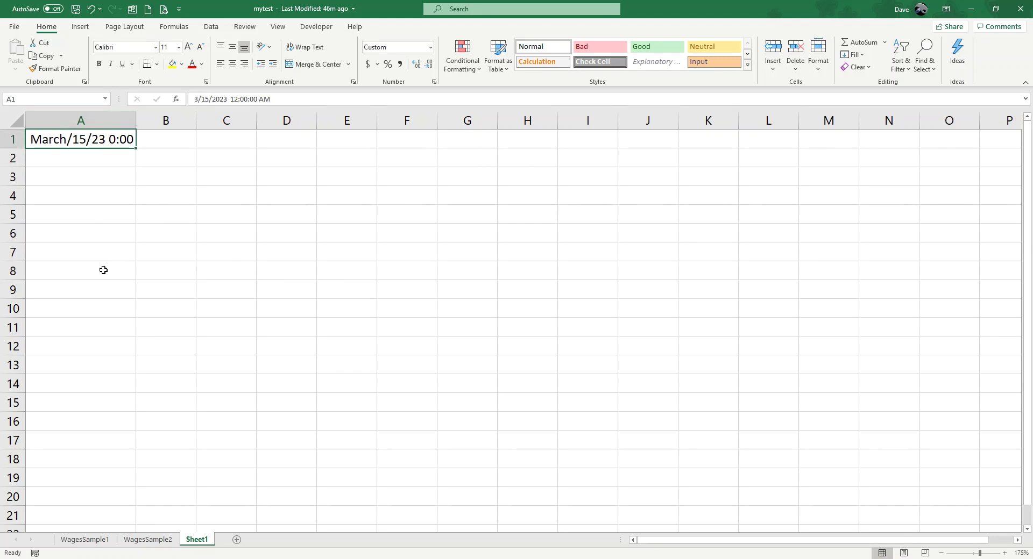
Step: Try entering the date in cell A1 as "march, 23,2020"
click(104, 270)
click(66, 138)
text(march)
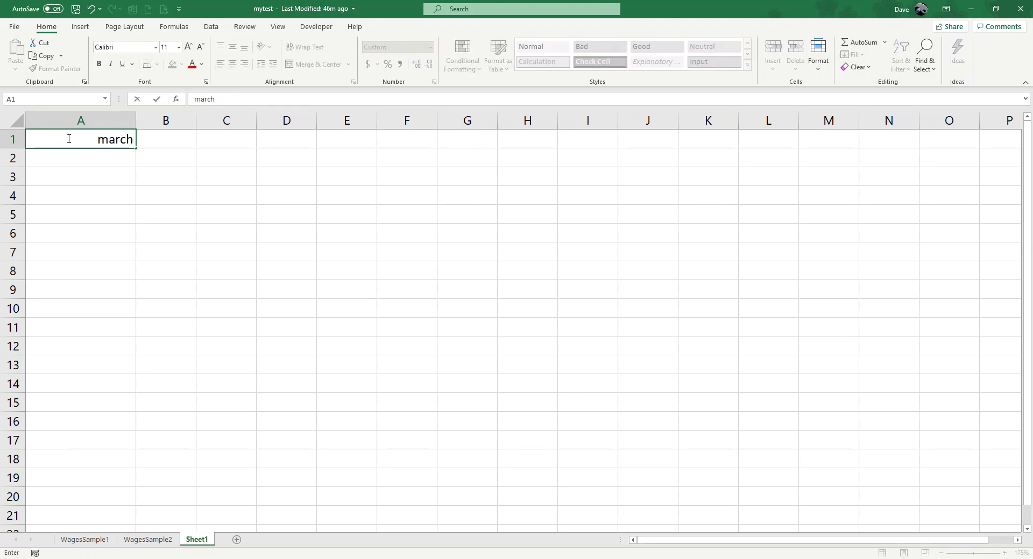
text(, 23,2020)
key(Return)
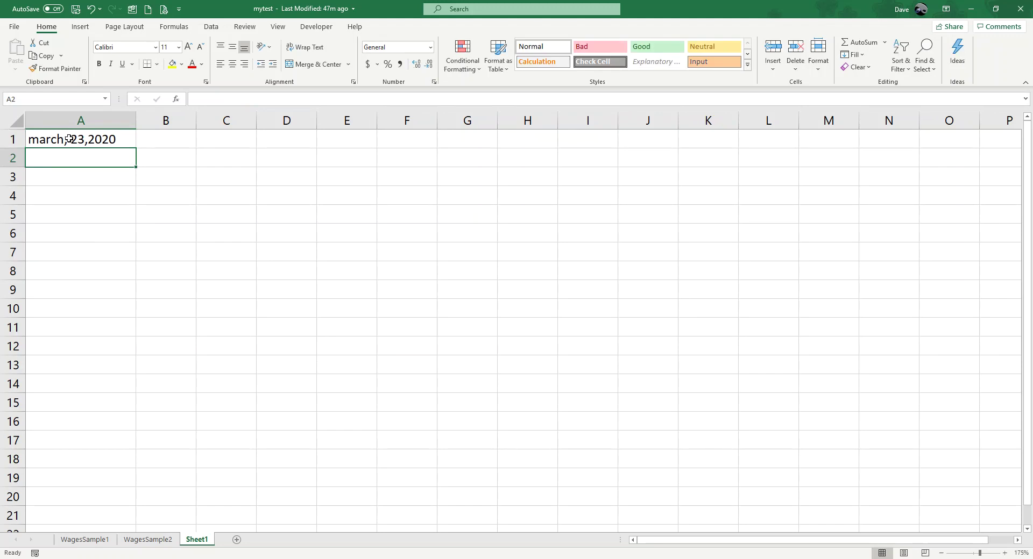
click(76, 139)
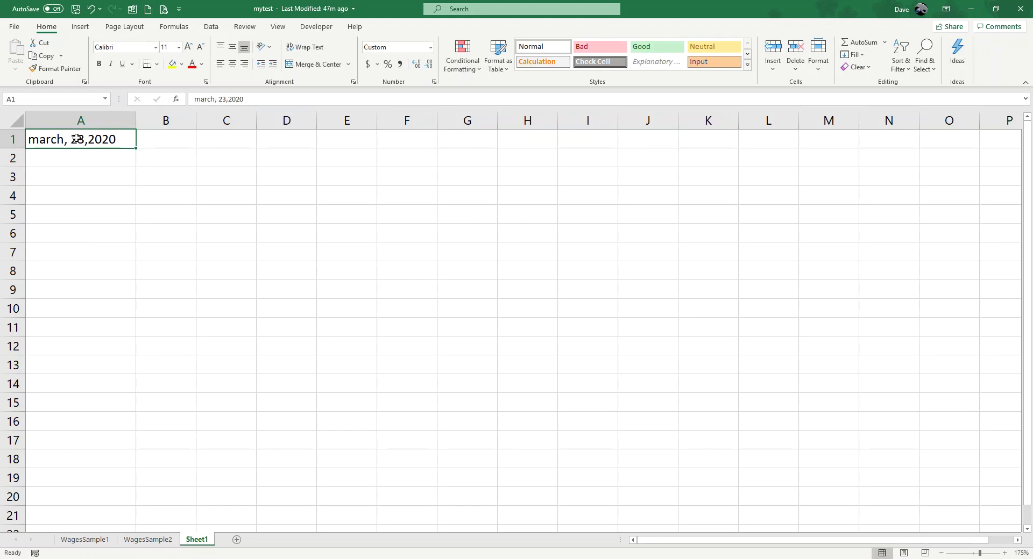
Step: Enter the date 3-23-20 in cell A1
click(75, 192)
click(90, 140)
text(3)
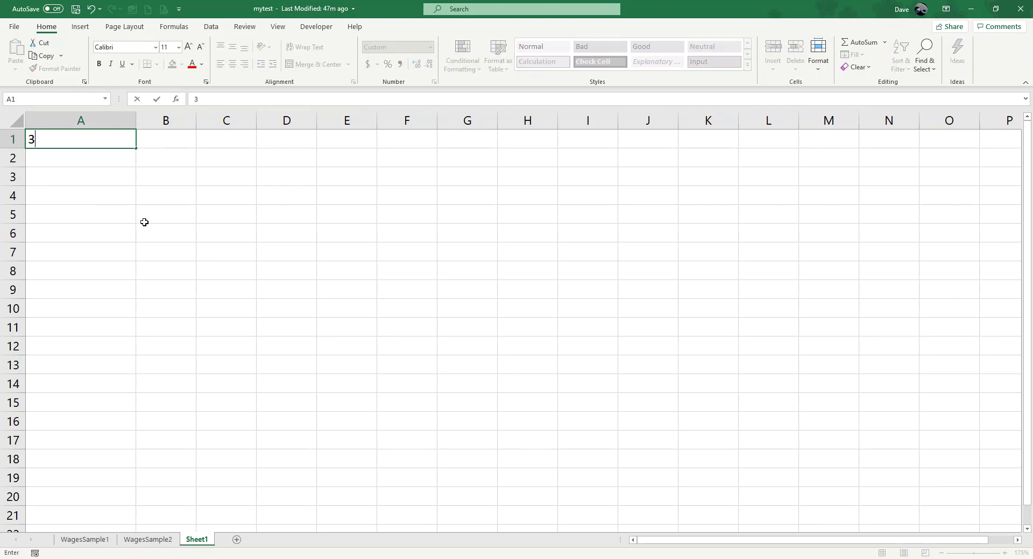
text(-23-20)
key(Return)
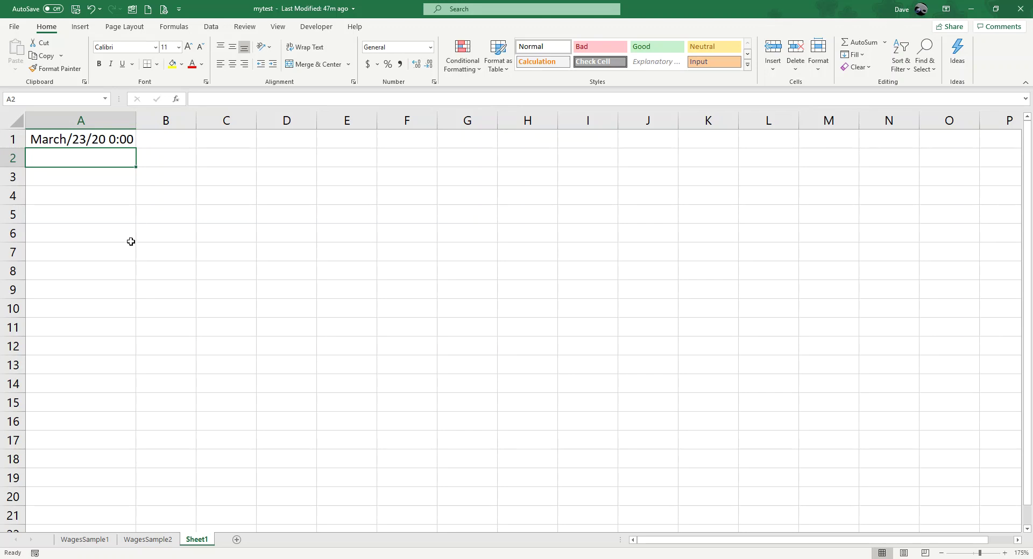
Step: Set the number format of cell A1 to General to show the date's underlying serial number
click(100, 138)
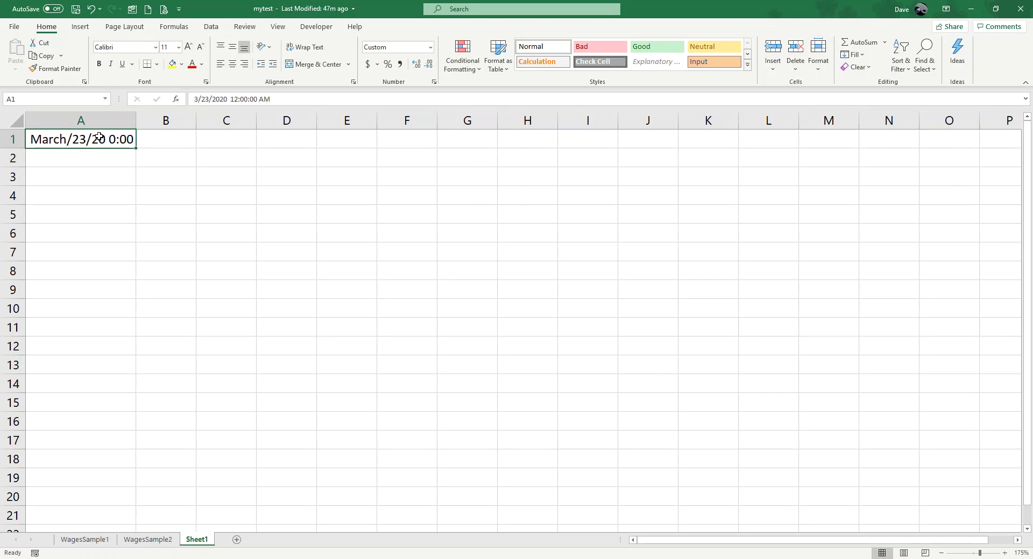
click(100, 226)
click(107, 141)
click(87, 200)
click(85, 233)
click(86, 162)
click(96, 139)
click(430, 47)
click(414, 67)
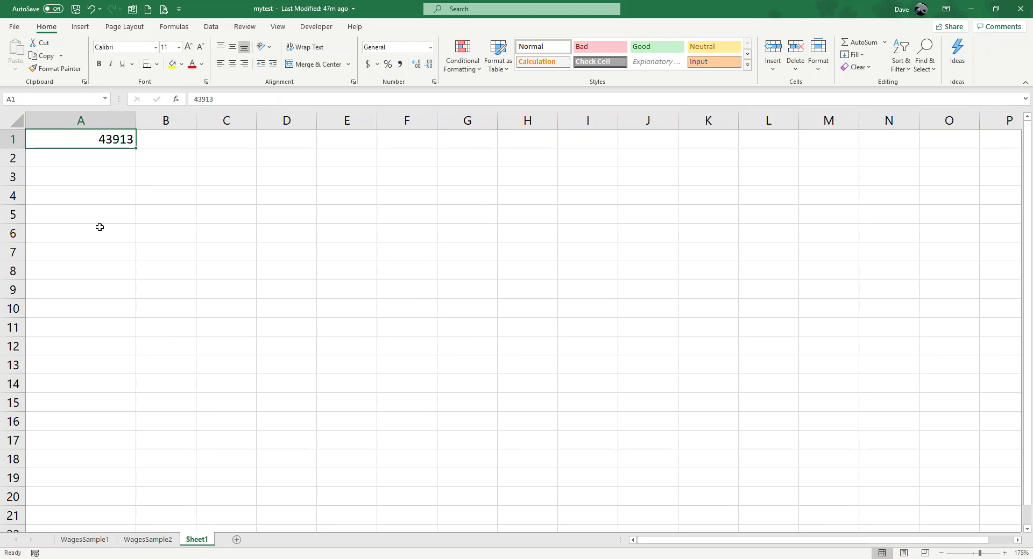
Step: Add a half-day fraction to the serial number in cell A1, making the value 43913.5
click(232, 99)
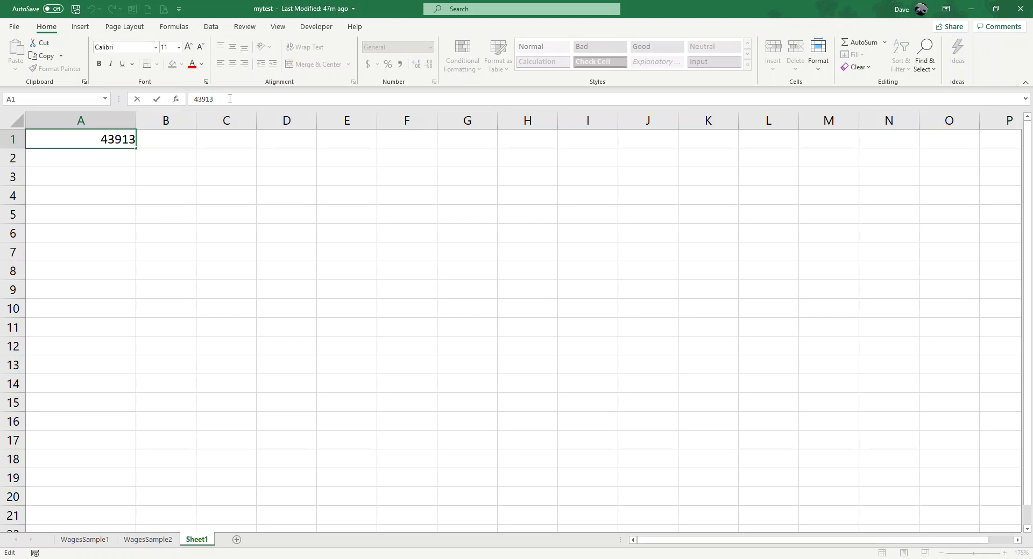
text(.5)
key(Return)
click(75, 141)
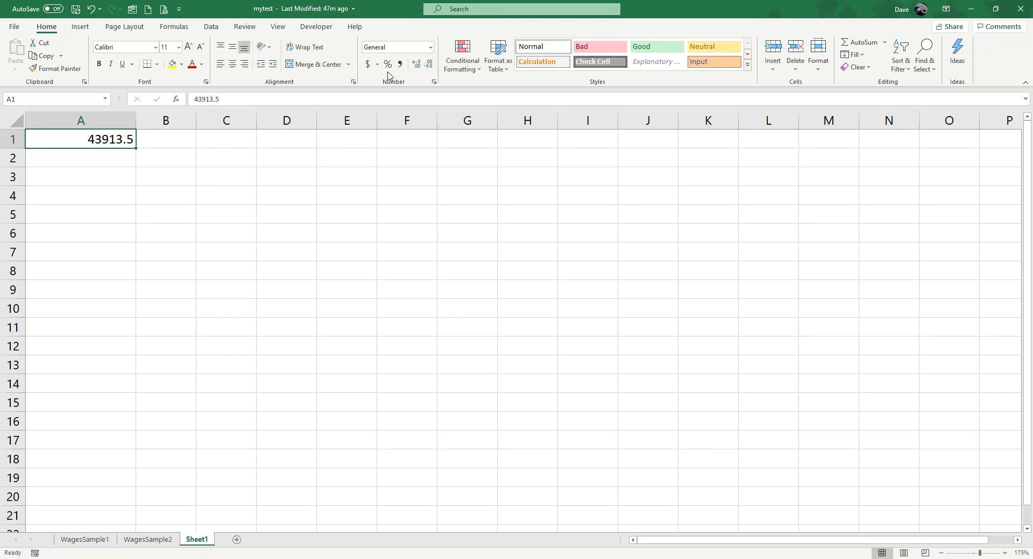
Step: Apply the existing custom number format mmmm/dd/yy h:mm to cell A1
click(430, 48)
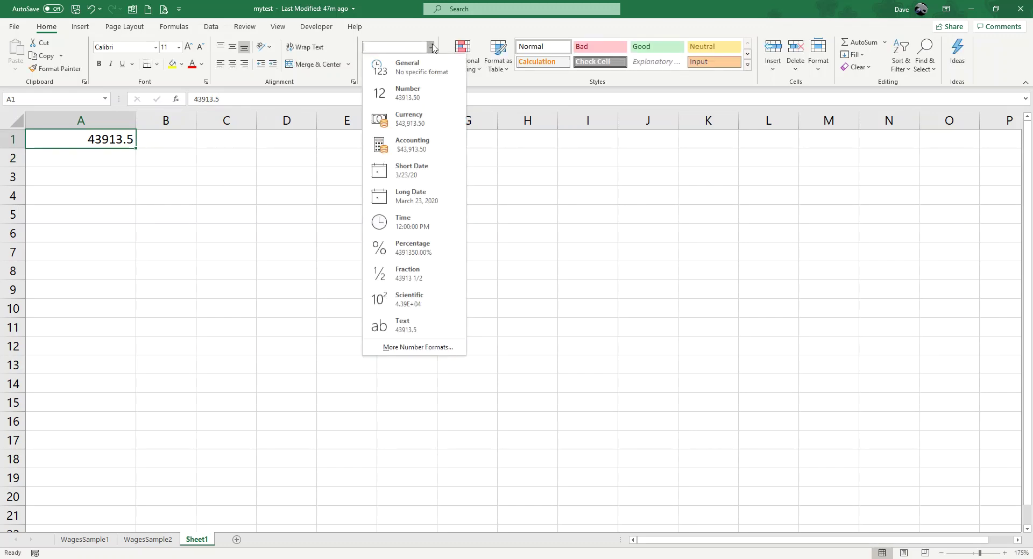
click(416, 347)
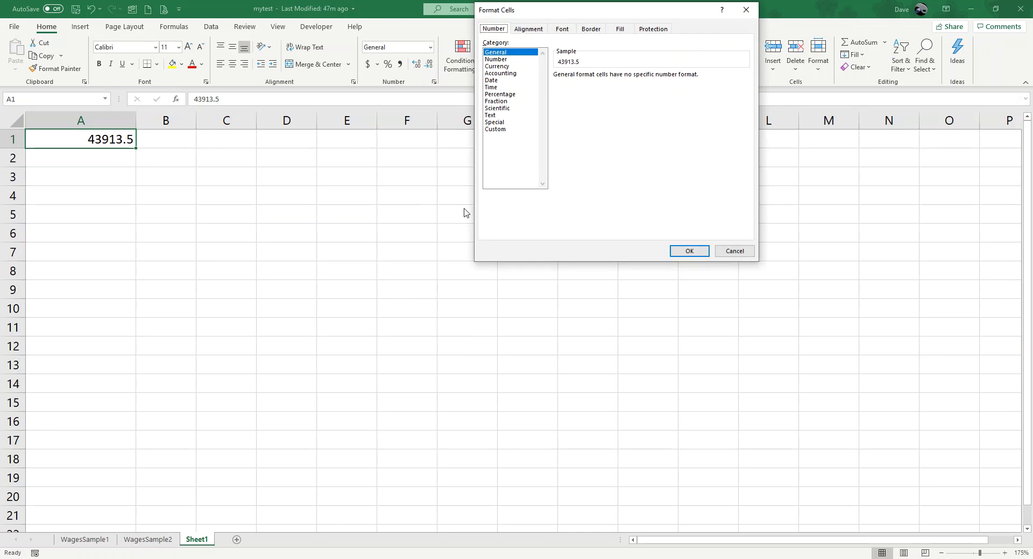
click(495, 130)
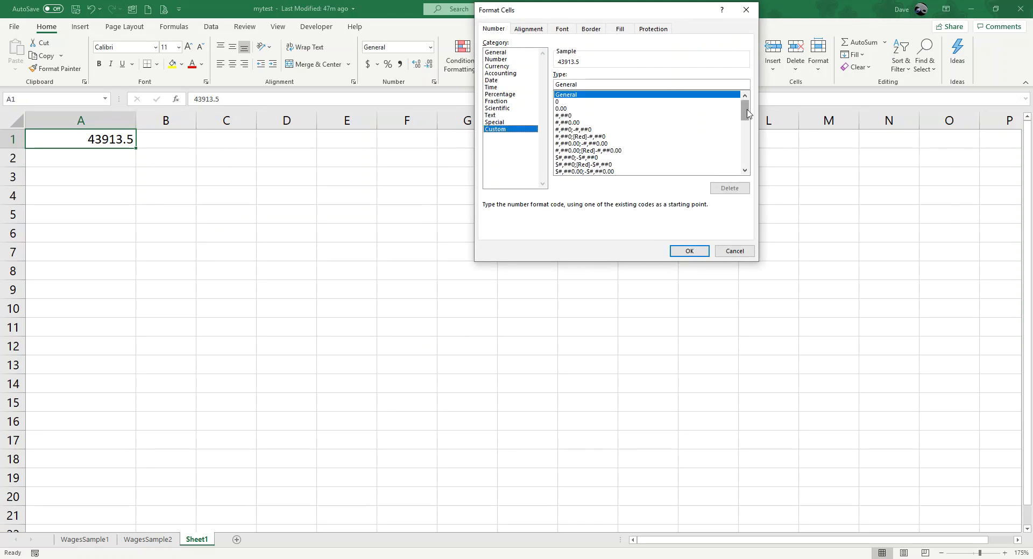
drag(747, 113, 747, 172)
click(598, 172)
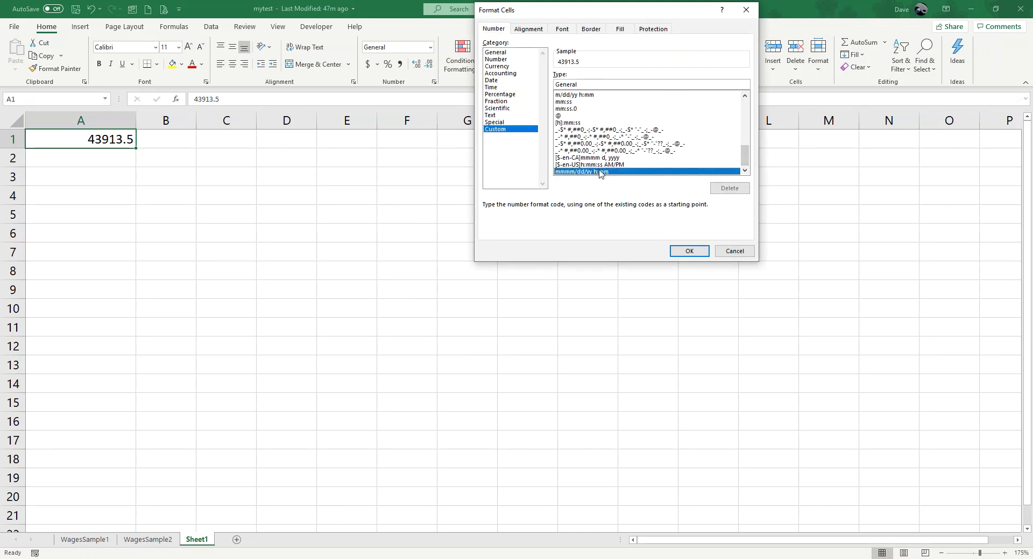
click(688, 252)
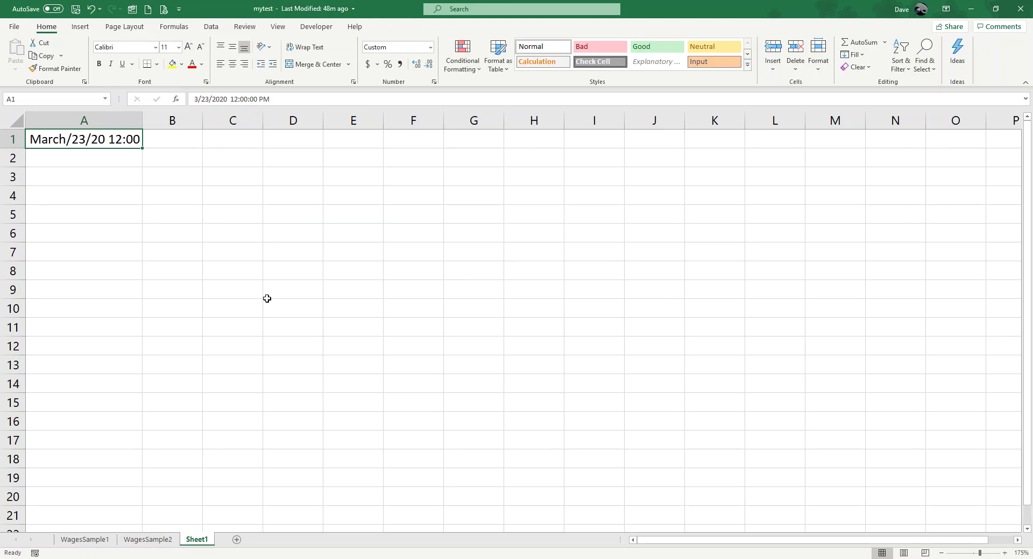
Step: Enter the date 5/24/2020 in cell A6 and reselect the cell
click(117, 163)
click(115, 178)
click(115, 141)
click(97, 231)
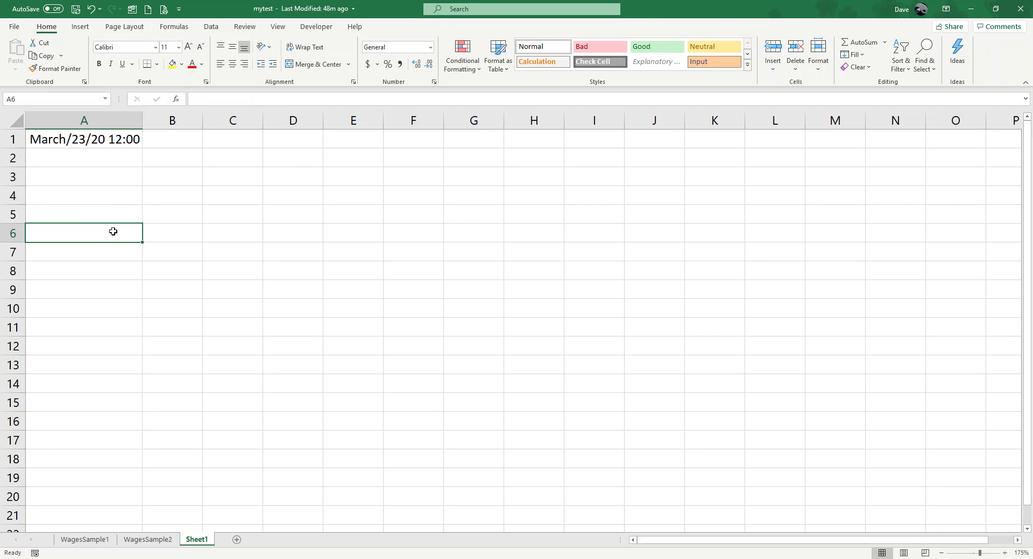
text(5/24/2020)
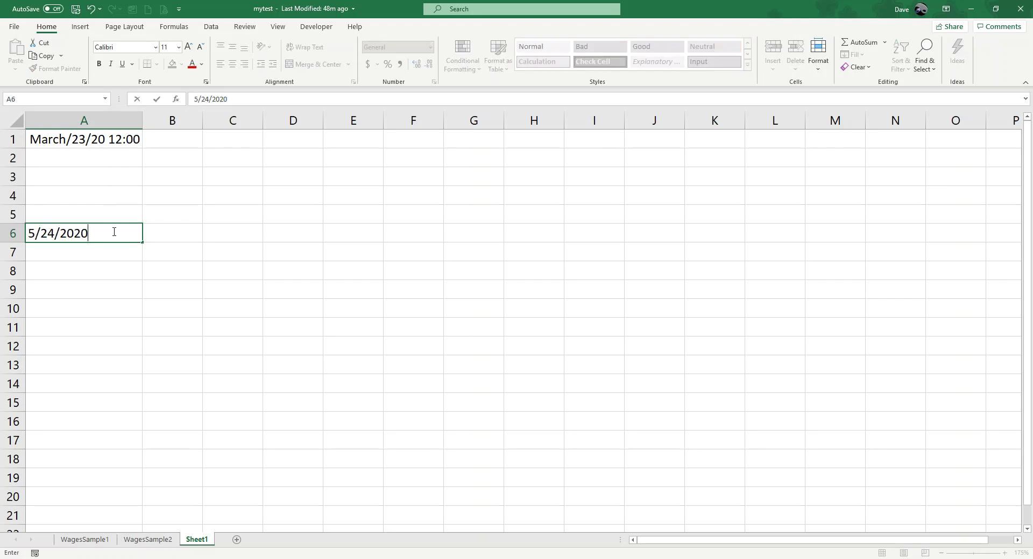
key(Return)
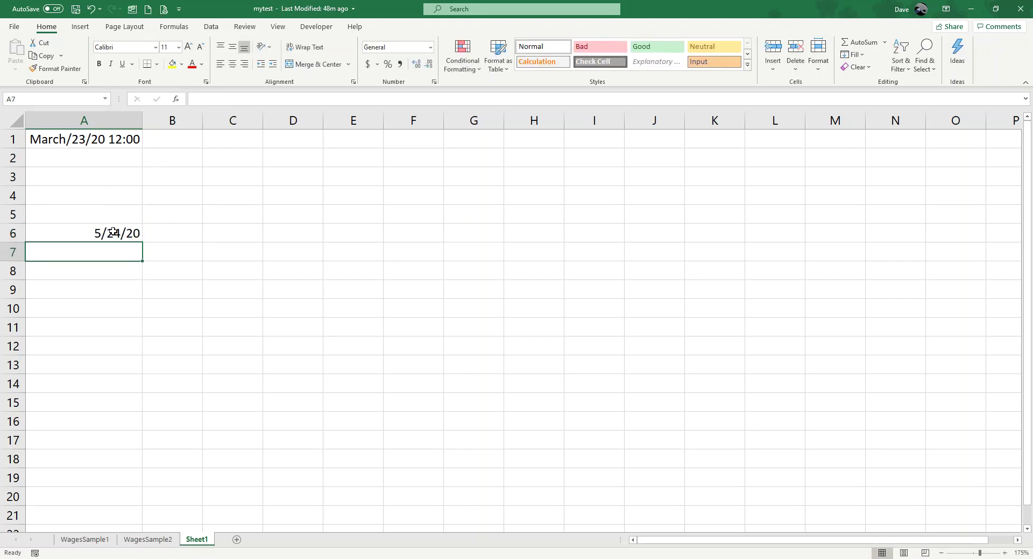
click(114, 233)
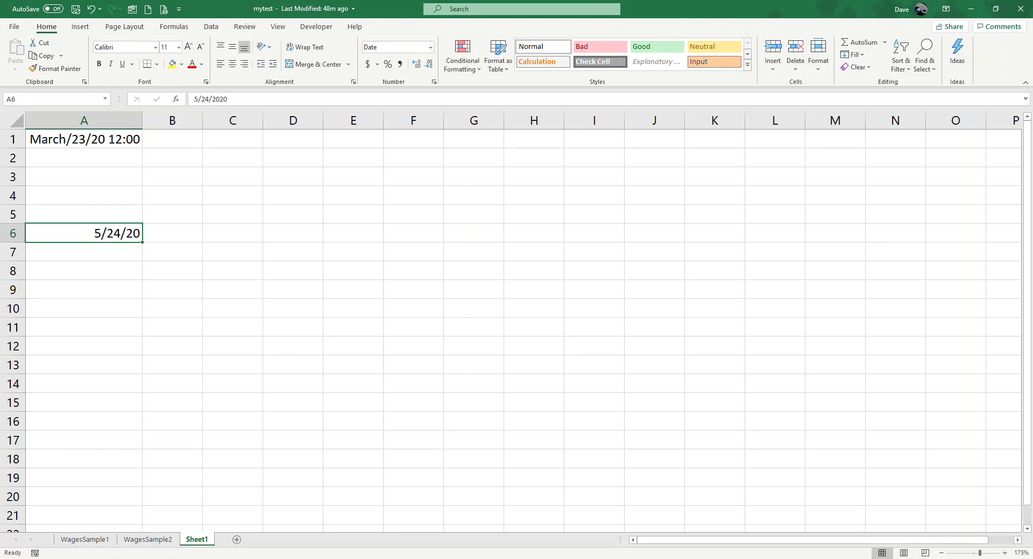
Step: Search Windows for the regional format setting and open the Region page in Settings
click(83, 255)
click(85, 230)
key(super+s)
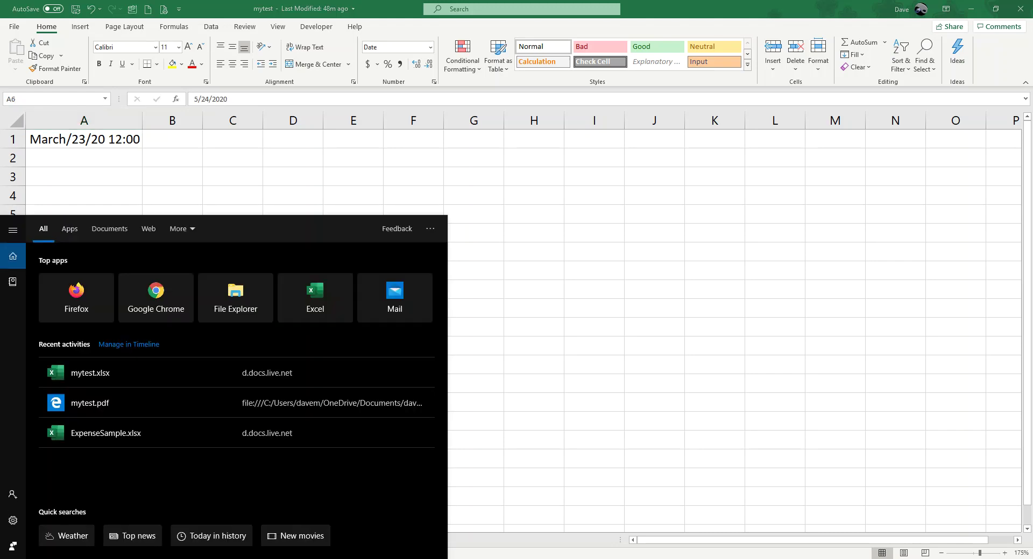
text(regi)
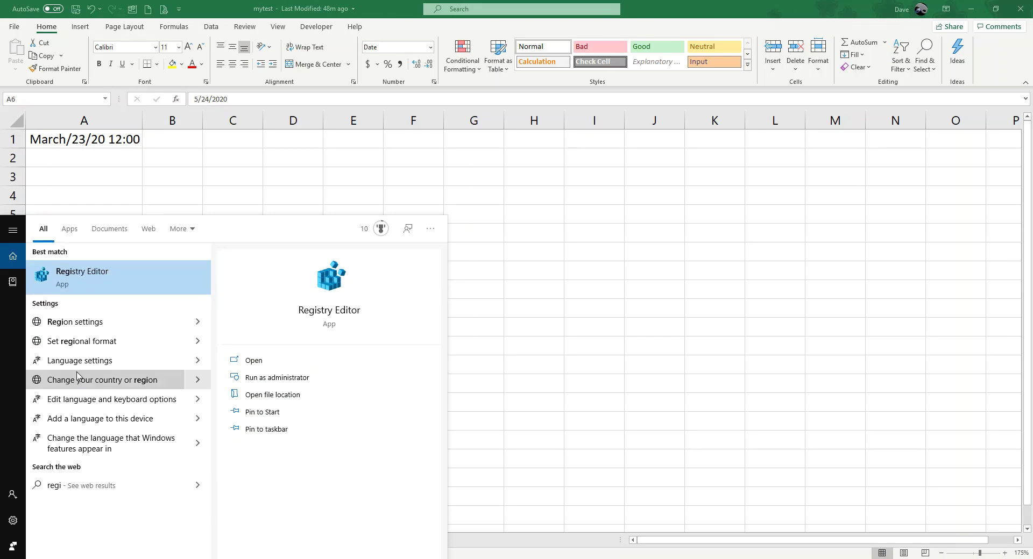
click(106, 344)
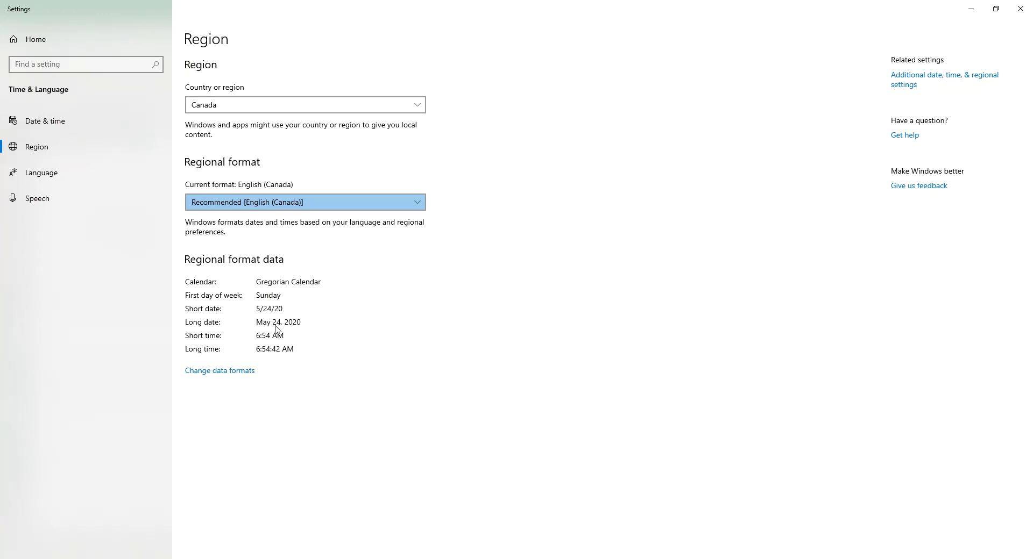
Step: Examine the short date options under the Windows regional data formats, and close Settings to return to Excel
click(231, 371)
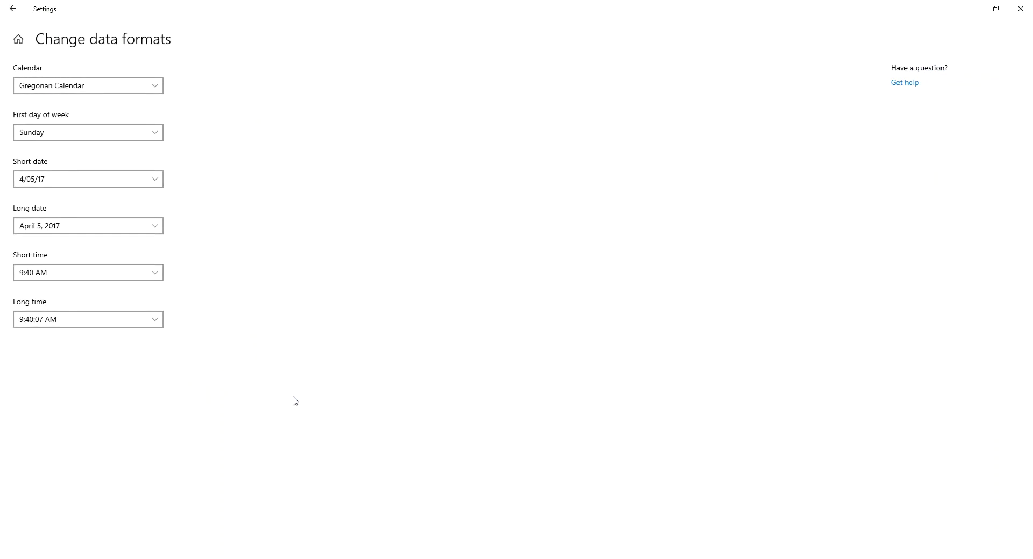
click(156, 180)
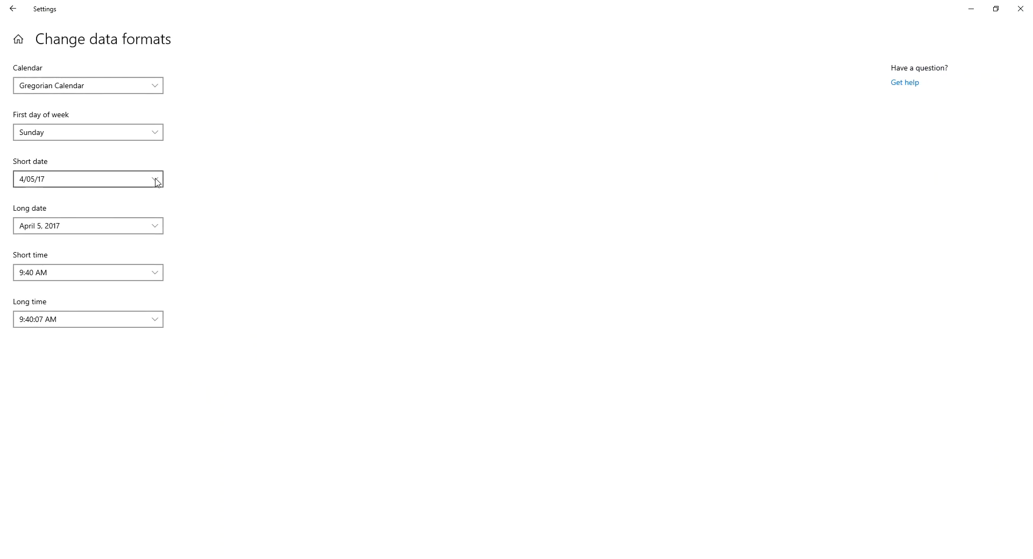
click(342, 231)
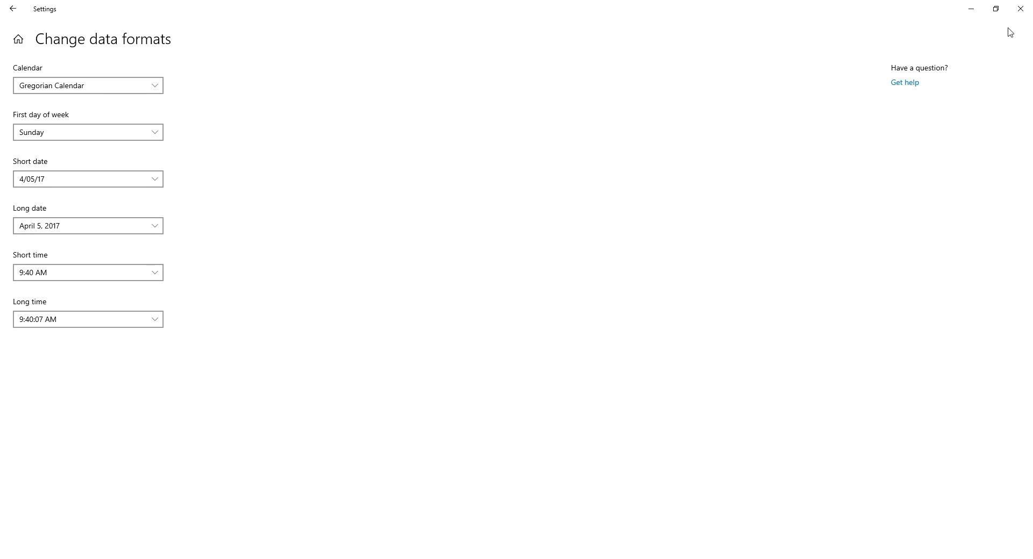
click(1020, 8)
click(1020, 8)
click(559, 299)
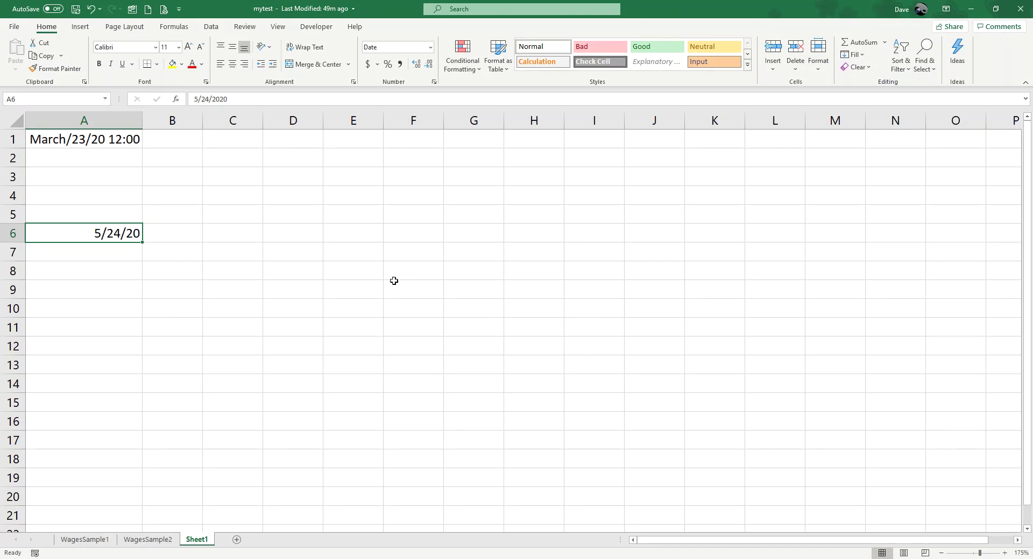
Step: Insert today's date as a fixed value in cell C4 and reselect the cell
click(121, 218)
click(246, 203)
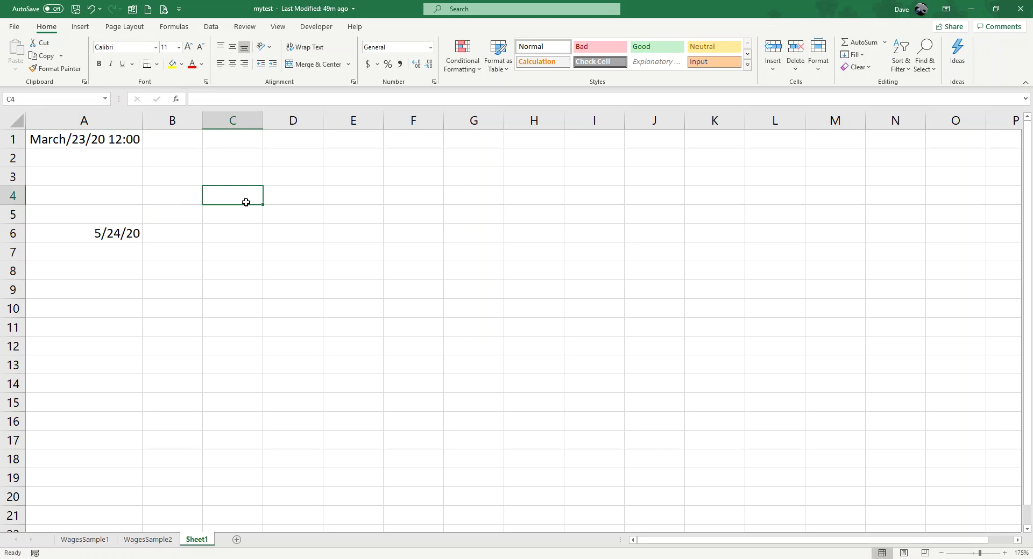
key(ctrl+semicolon)
key(Return)
click(246, 203)
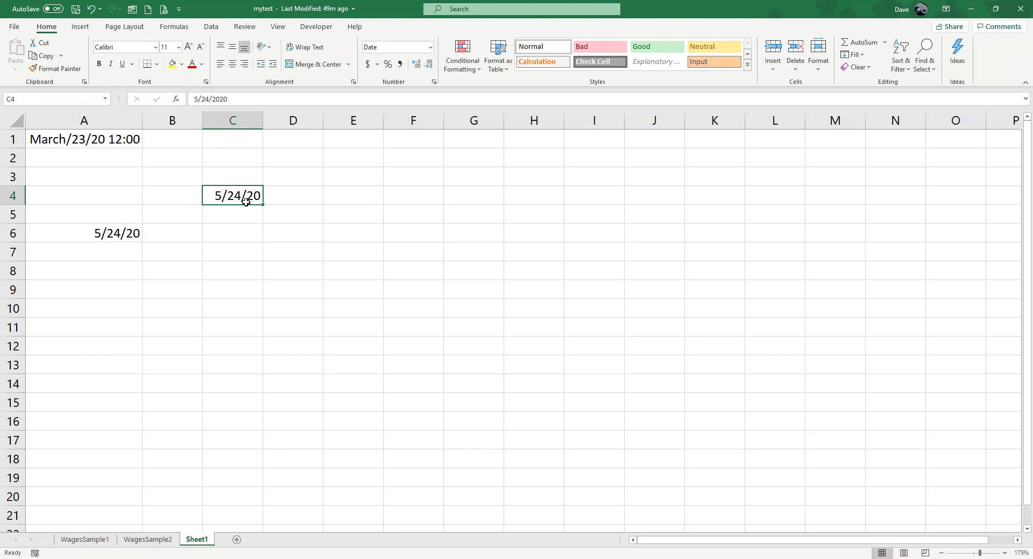
Step: Insert the current time as a fixed value in cell C5
key(Return)
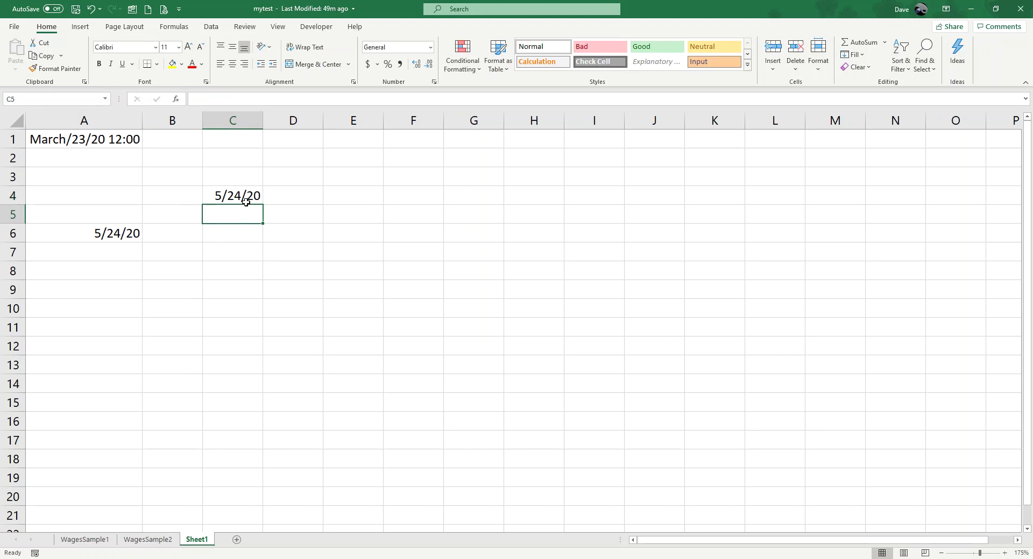
key(ctrl+shift+semicolon)
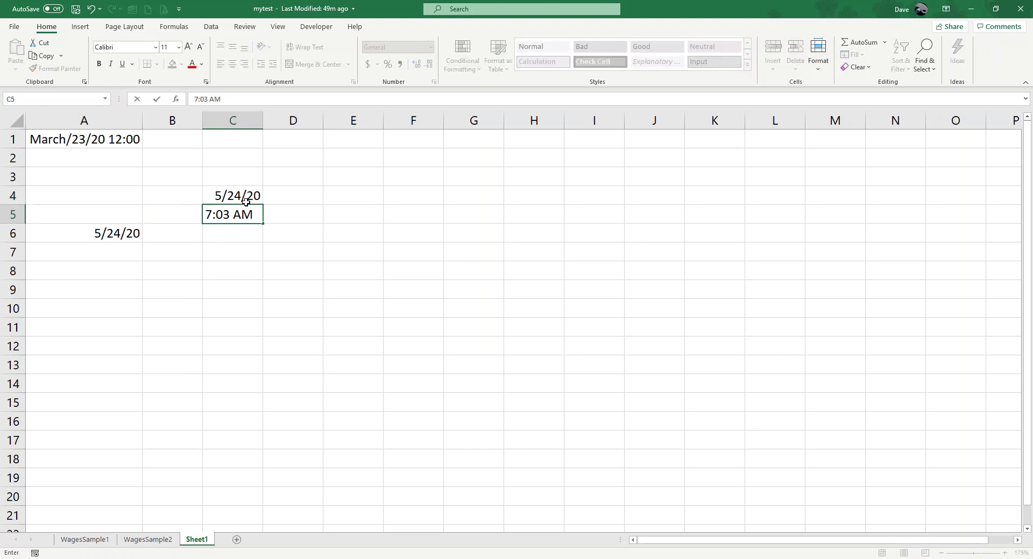
key(Return)
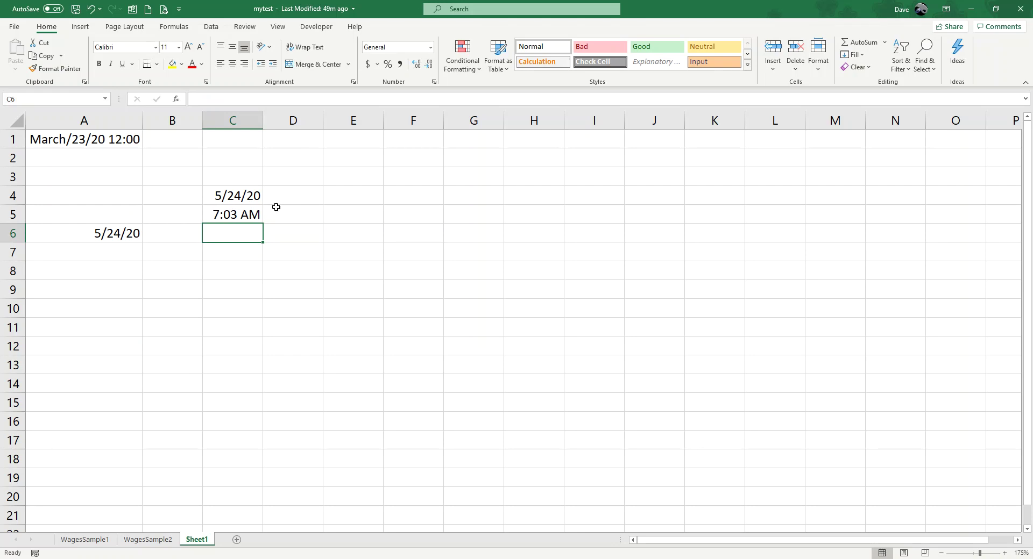
Step: Enter the decimal time value 0.29375 in cell C6 and reselect the cell
drag(258, 195, 242, 228)
click(242, 230)
text(0.29375)
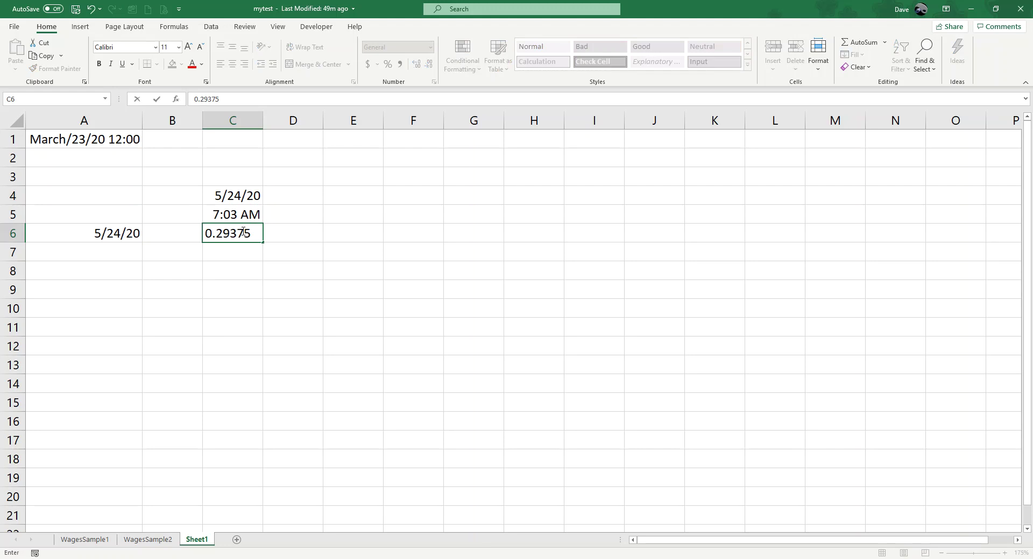
key(Return)
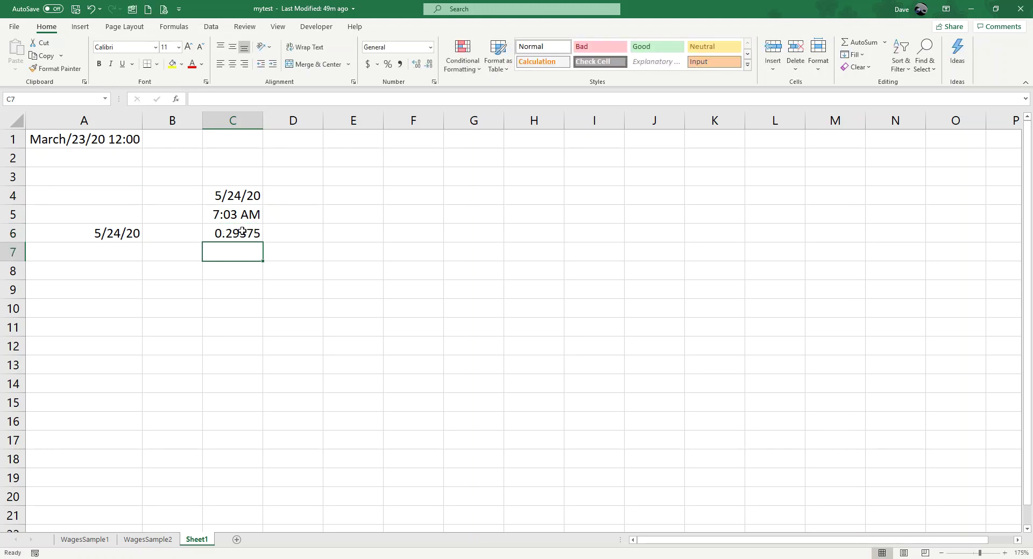
click(242, 233)
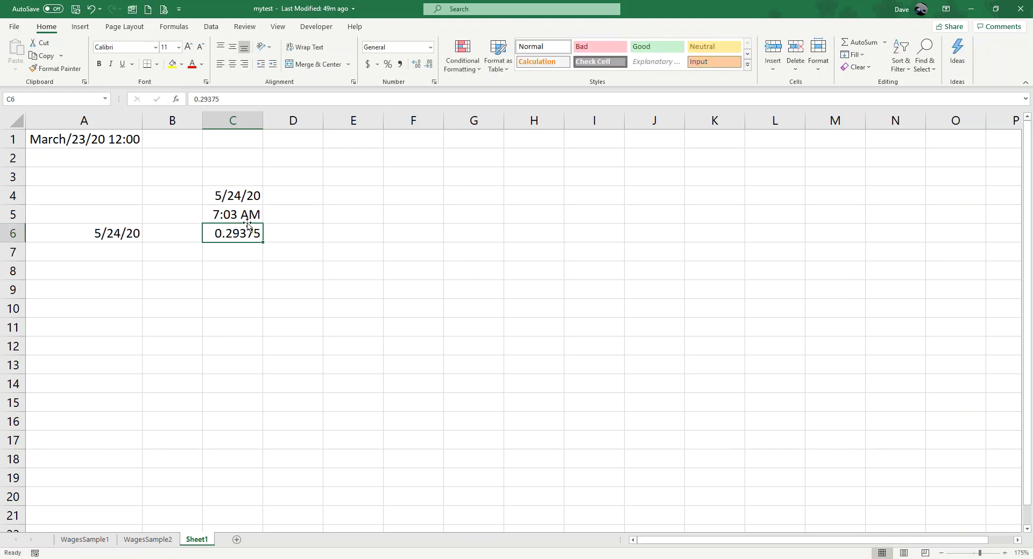
Step: Copy the time format from cell C5 to cell C6 with Format Painter
click(223, 210)
click(57, 68)
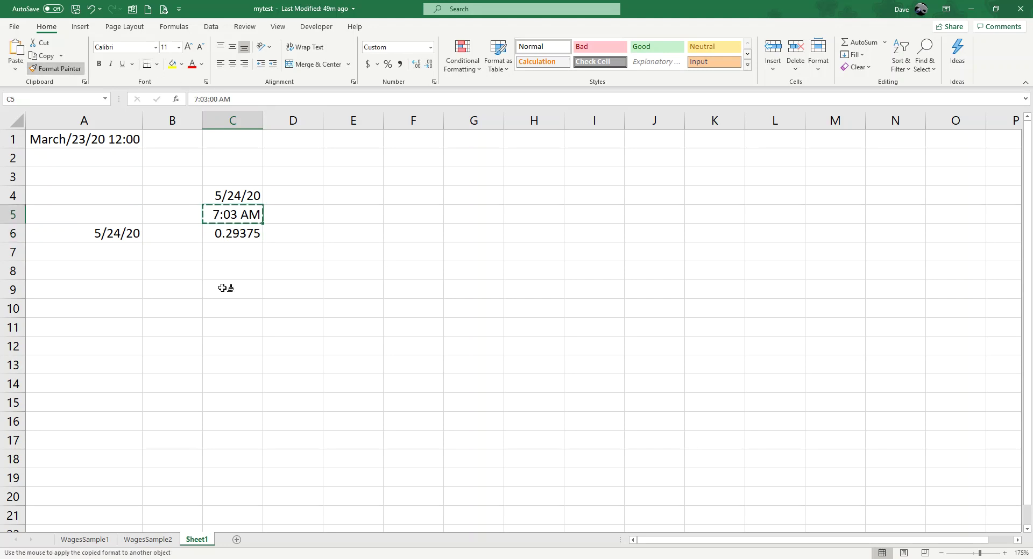
click(228, 237)
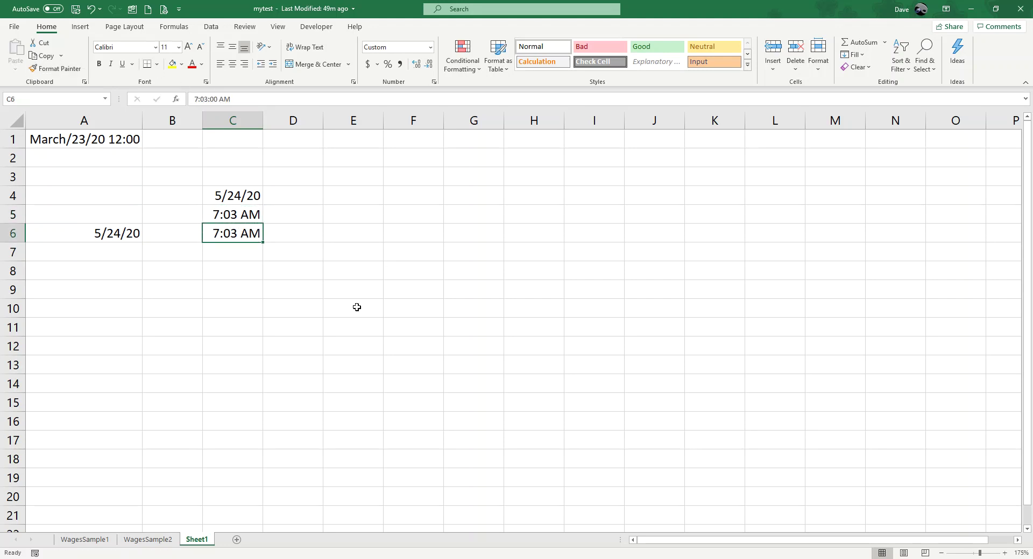
key(Return)
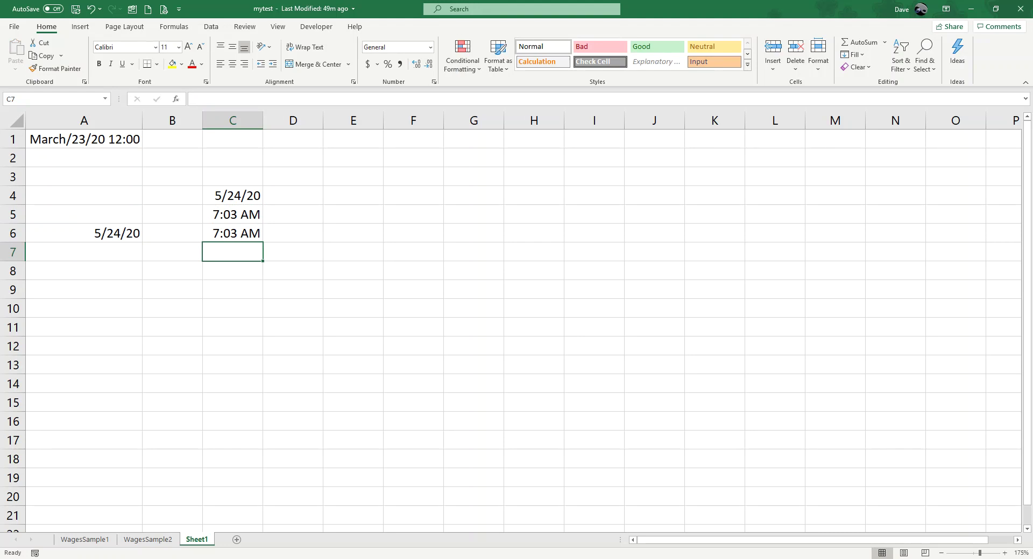